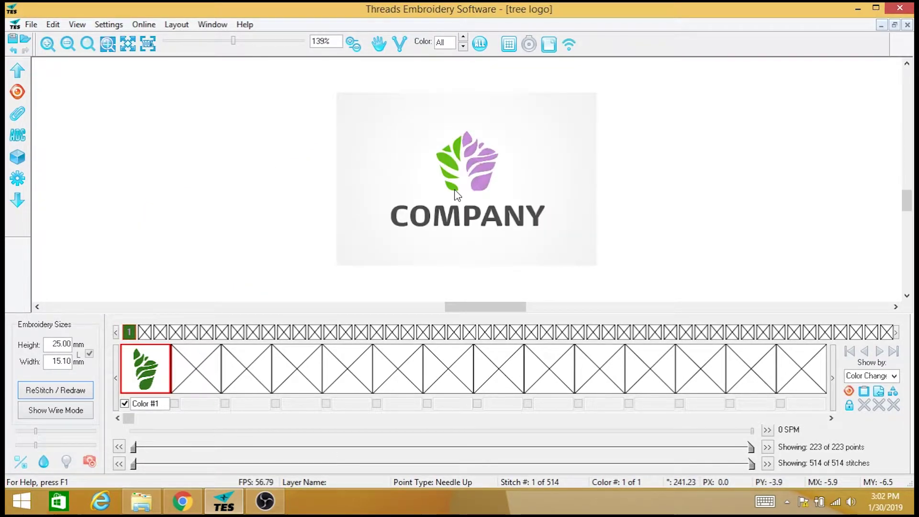
# Step: Switch the view to wireframe so the dark green leaves show as outlines
pyautogui.click(453, 199)
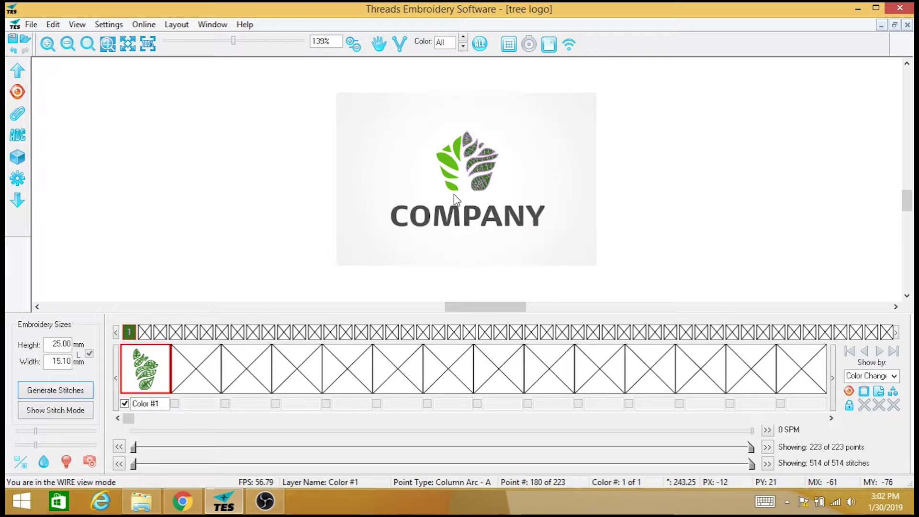
pyautogui.scroll(1, 454, 199)
pyautogui.scroll(2, 454, 199)
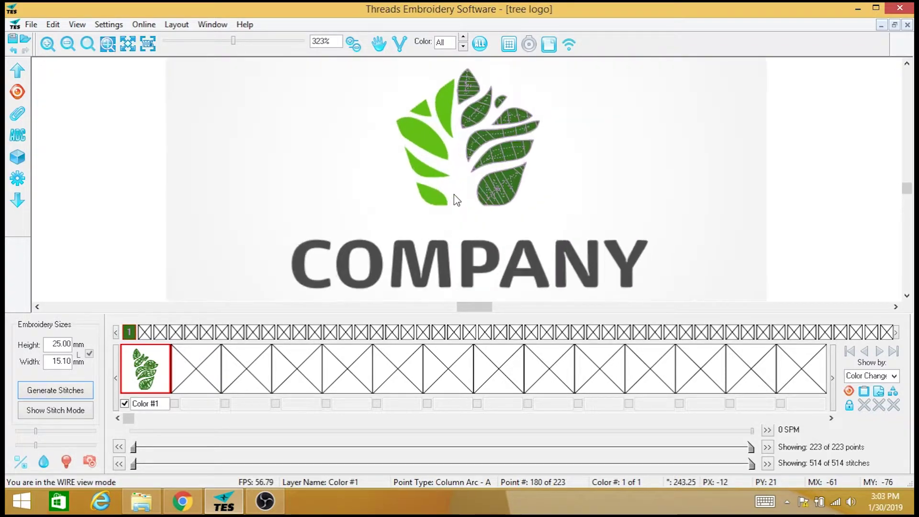
pyautogui.scroll(2, 454, 199)
pyautogui.scroll(1, 454, 199)
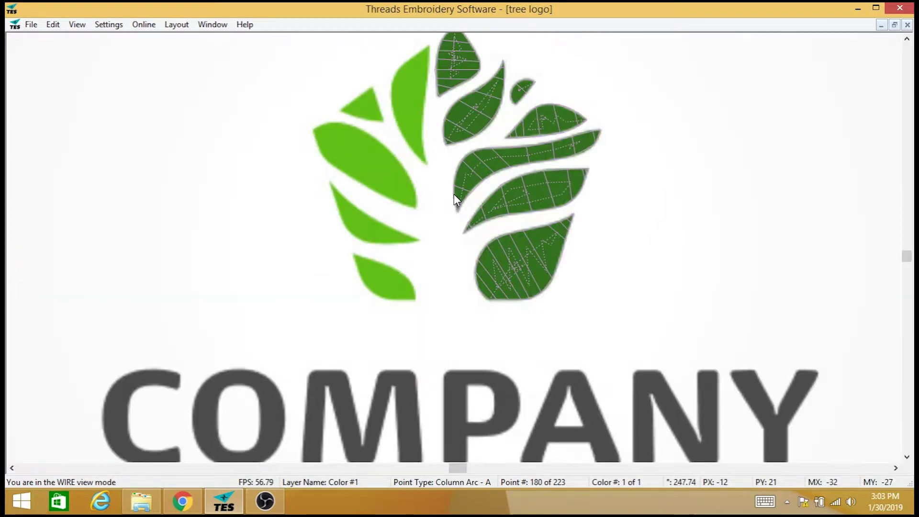
pyautogui.scroll(1, 454, 191)
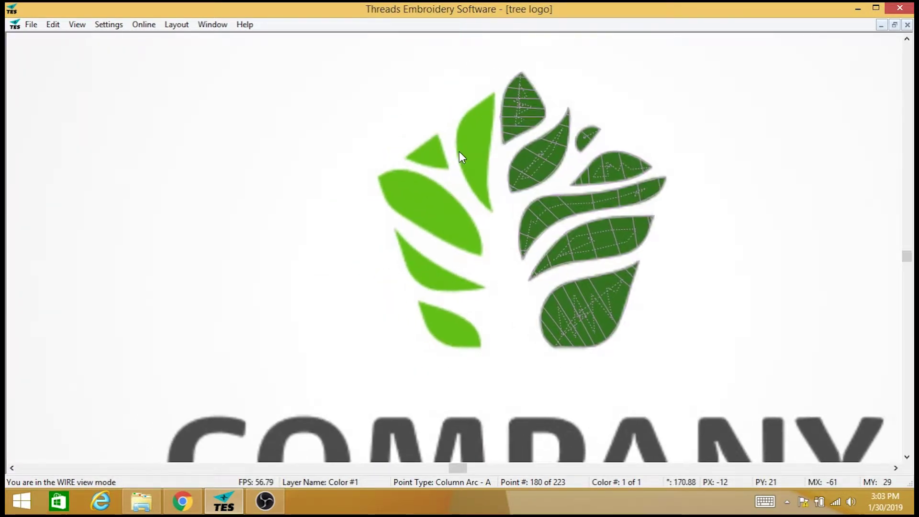
pyautogui.scroll(1, 459, 188)
# Step: Insert a colour change to the light green custom thread swatch
pyautogui.rightClick(470, 184)
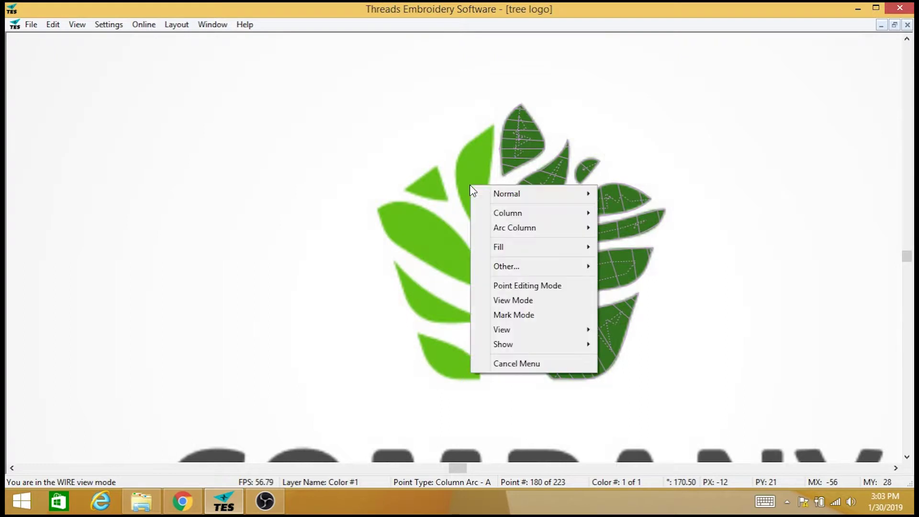
pyautogui.moveTo(506, 267)
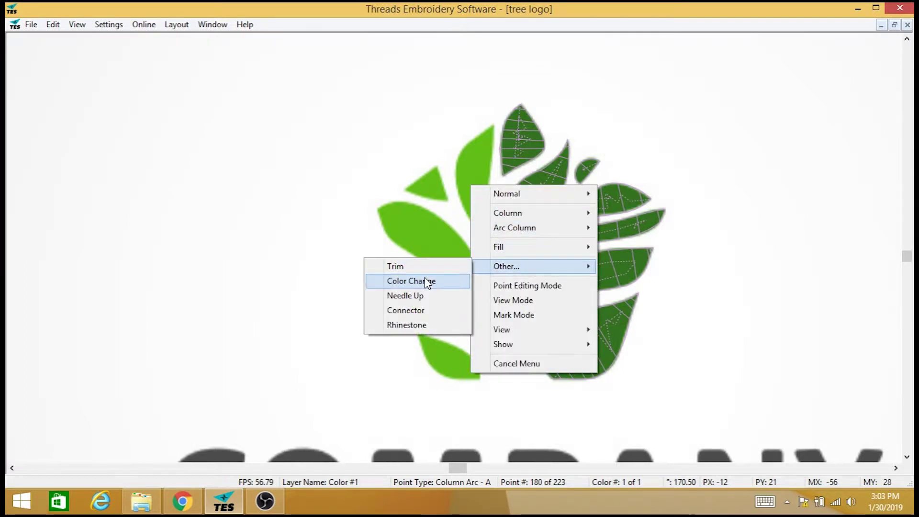
pyautogui.click(425, 282)
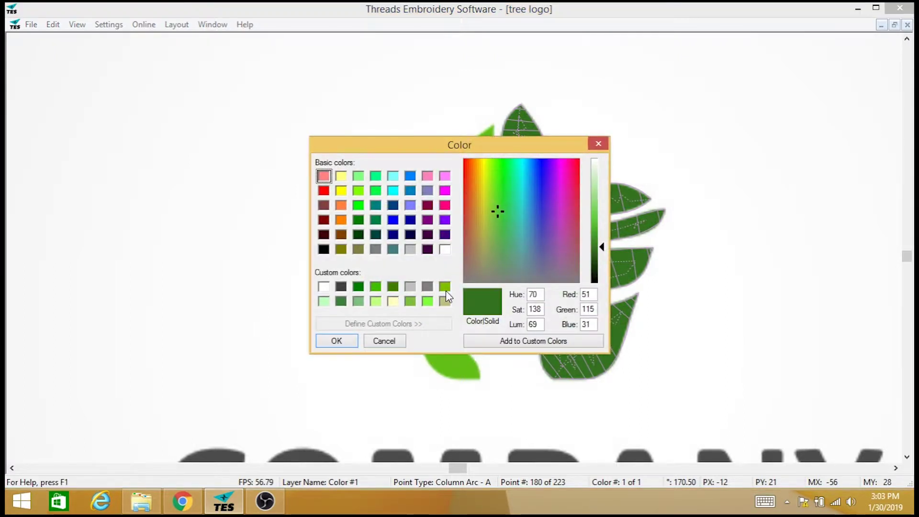
pyautogui.click(444, 286)
pyautogui.click(337, 342)
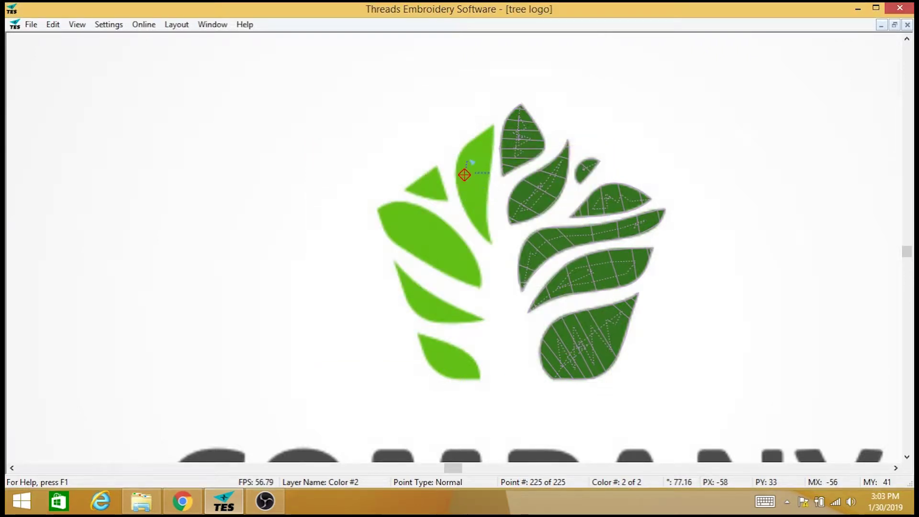
# Step: Place running stitch points up inside the tall leaf beside the trunk
pyautogui.click(471, 154)
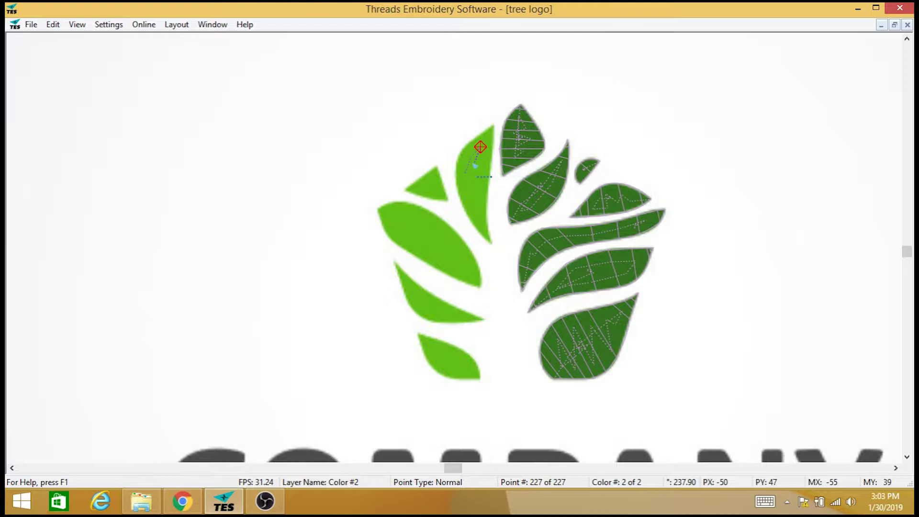
pyautogui.click(478, 165)
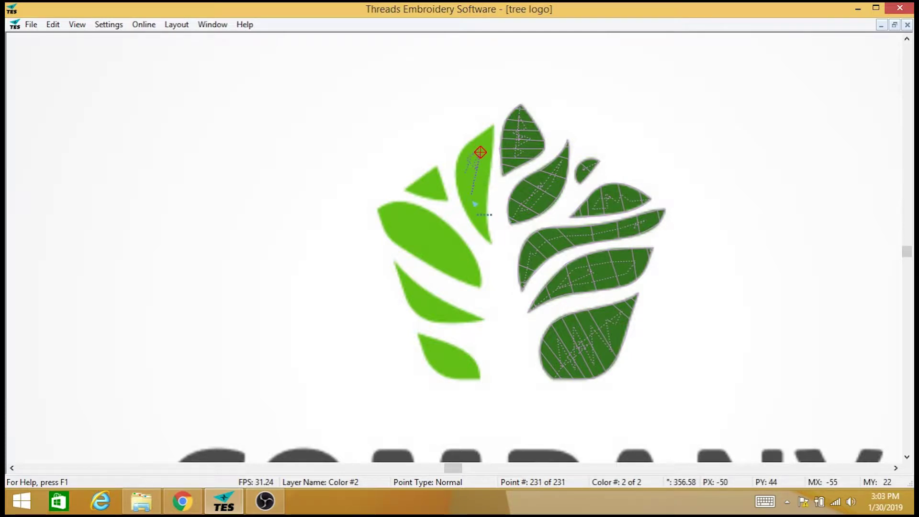
pyautogui.click(471, 196)
pyautogui.click(480, 218)
pyautogui.scroll(2, 480, 220)
pyautogui.scroll(2, 480, 219)
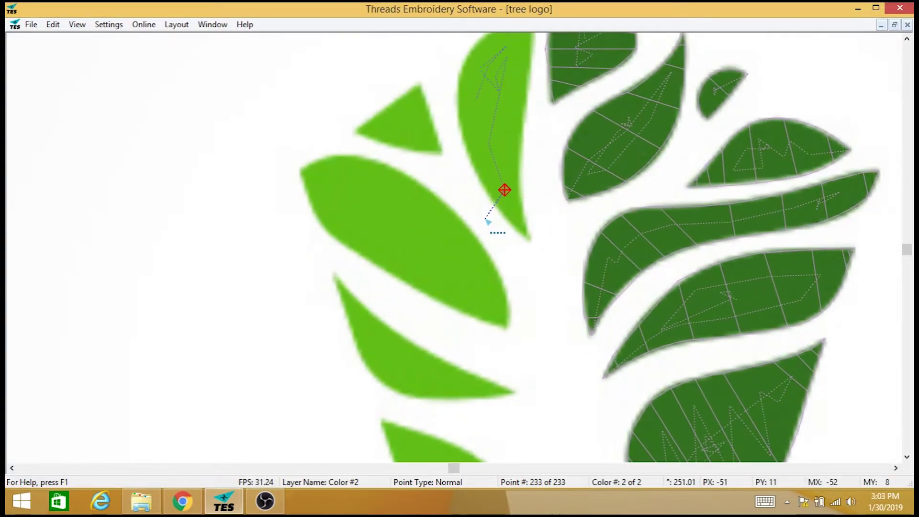
pyautogui.scroll(2, 452, 254)
pyautogui.scroll(2, 451, 253)
pyautogui.click(479, 191)
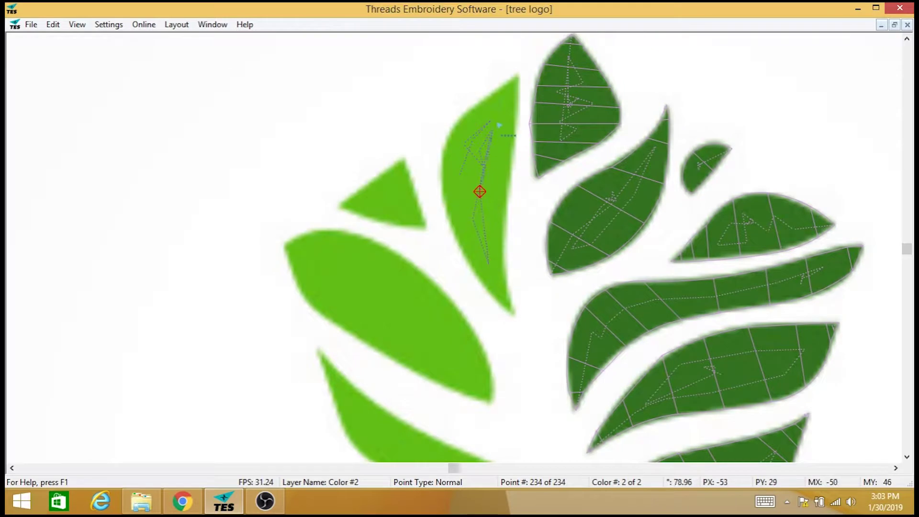
# Step: Start a 3-point column at the leaf tip and place edge points down the leaf
pyautogui.rightClick(496, 122)
pyautogui.moveTo(534, 150)
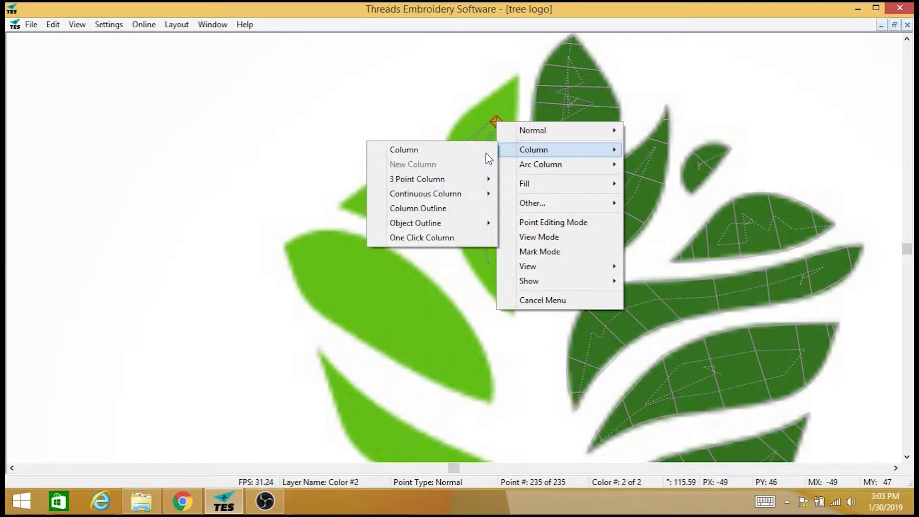
pyautogui.moveTo(424, 179)
pyautogui.click(345, 180)
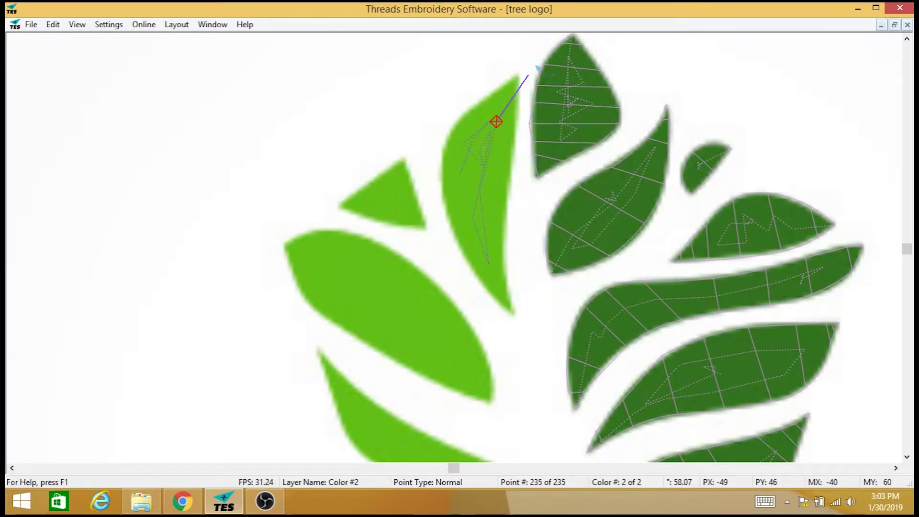
pyautogui.click(515, 75)
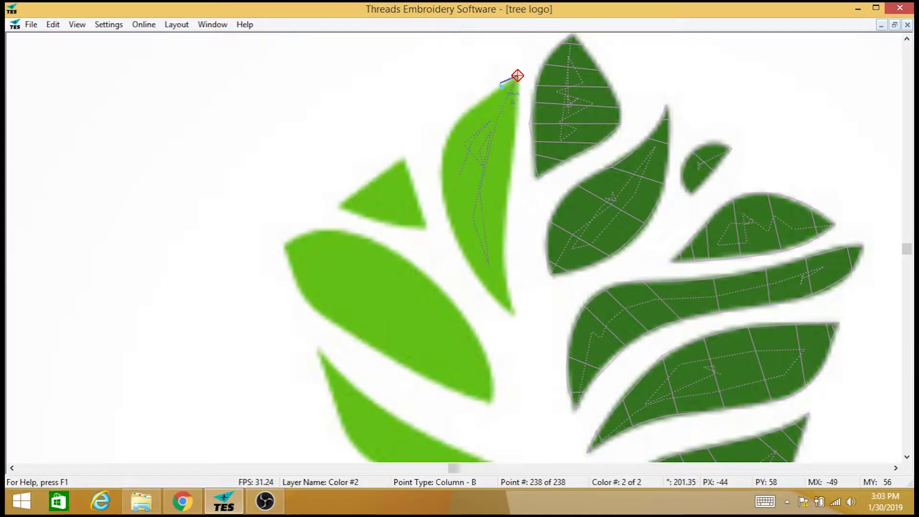
pyautogui.click(500, 90)
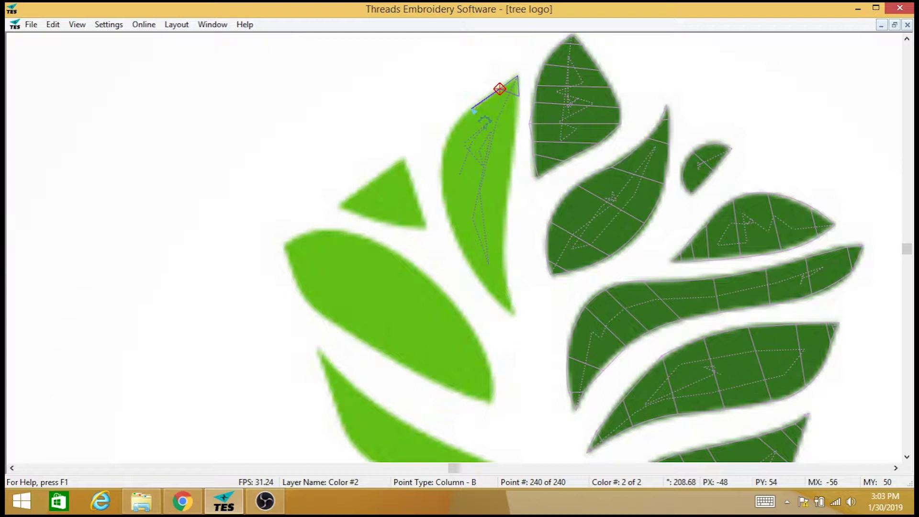
pyautogui.rightClick(470, 108)
pyautogui.click(515, 117)
pyautogui.click(512, 157)
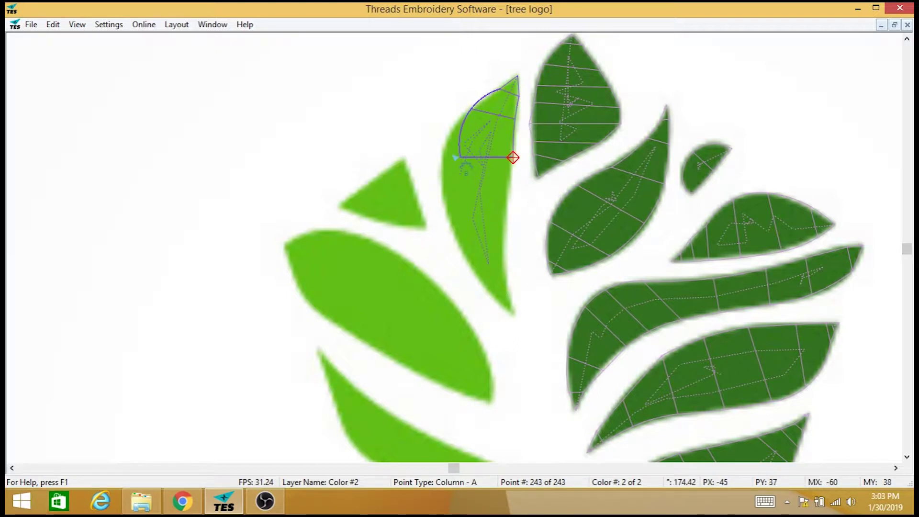
pyautogui.click(444, 153)
pyautogui.rightClick(444, 202)
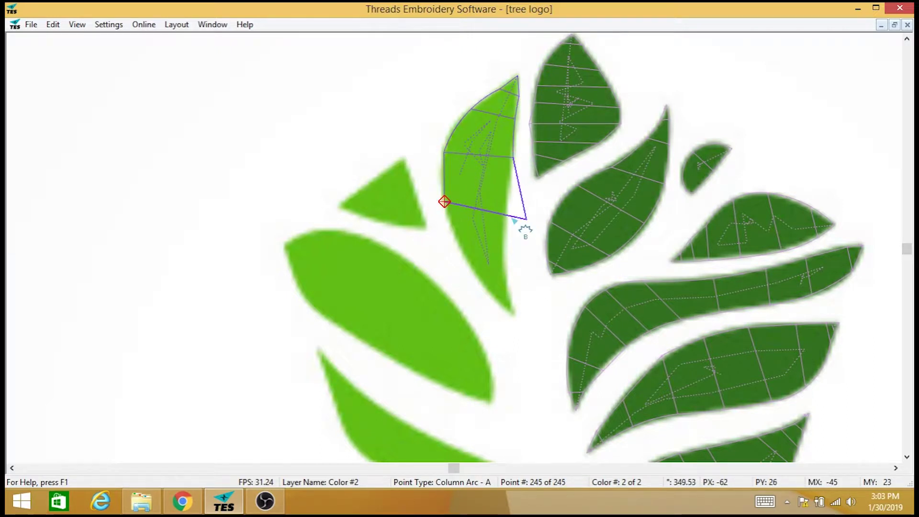
pyautogui.rightClick(503, 217)
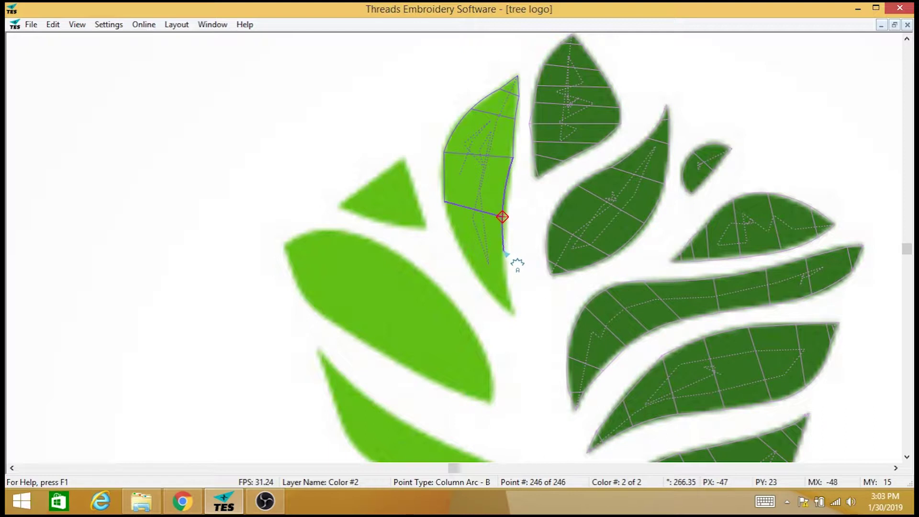
# Step: Carry the column to the bottom tip and end it there
pyautogui.click(503, 251)
pyautogui.click(467, 261)
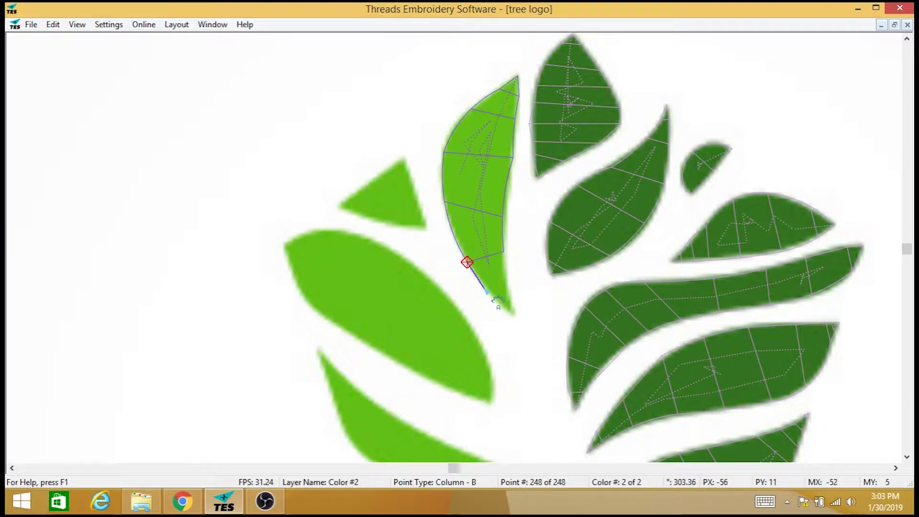
pyautogui.rightClick(485, 288)
pyautogui.click(511, 308)
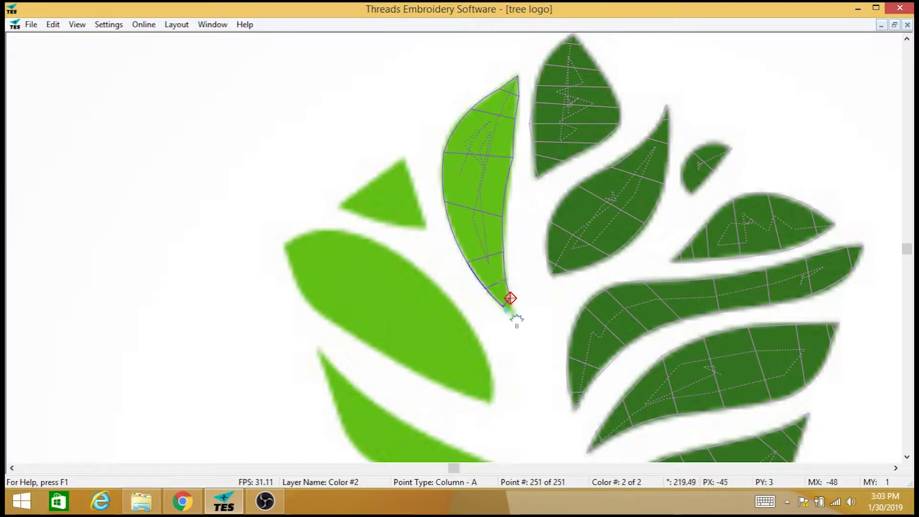
pyautogui.rightClick(502, 310)
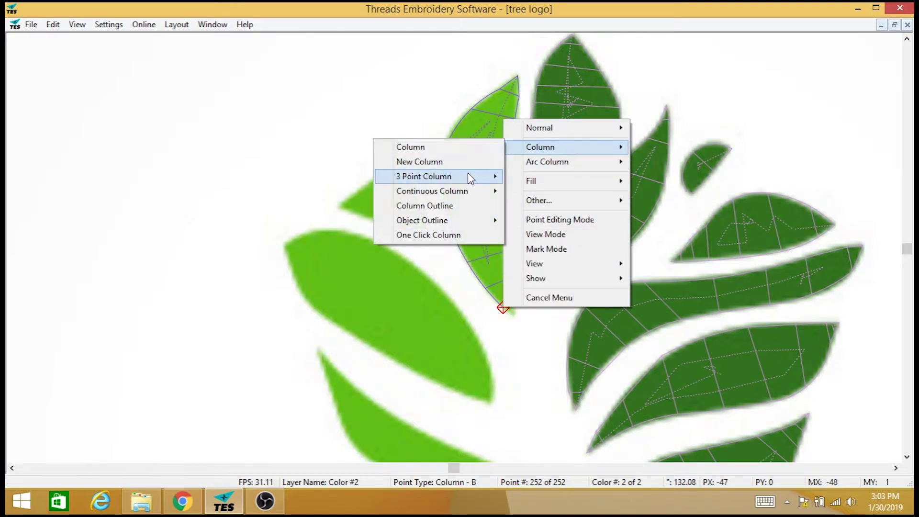
pyautogui.click(355, 189)
pyautogui.click(502, 307)
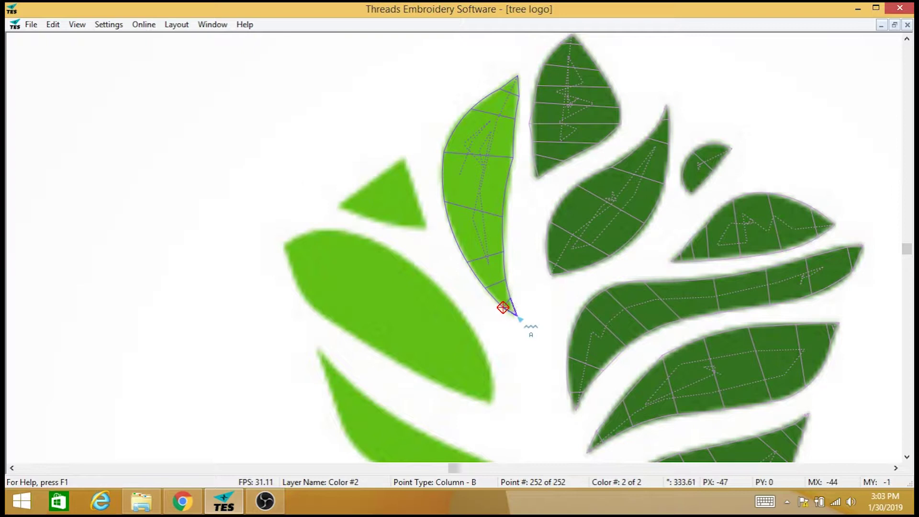
# Step: Run travel stitch points over into the small triangle leaf
pyautogui.click(515, 314)
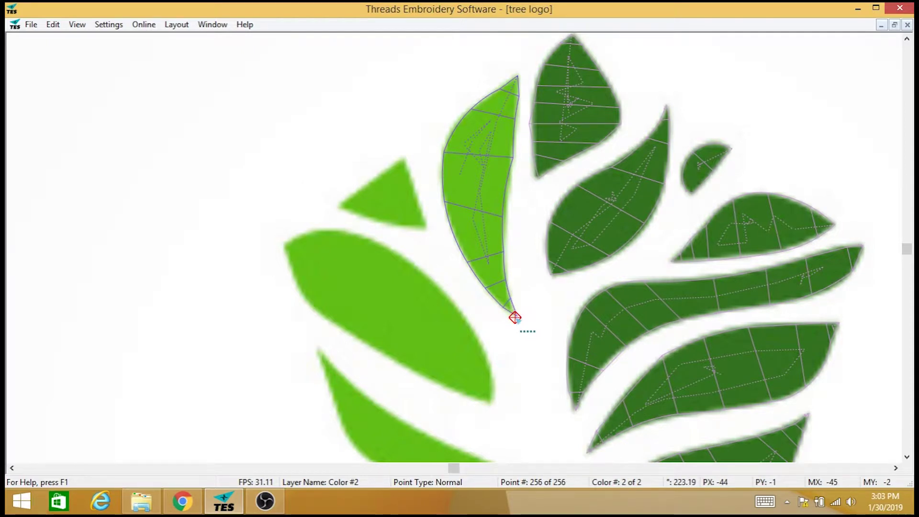
pyautogui.click(391, 200)
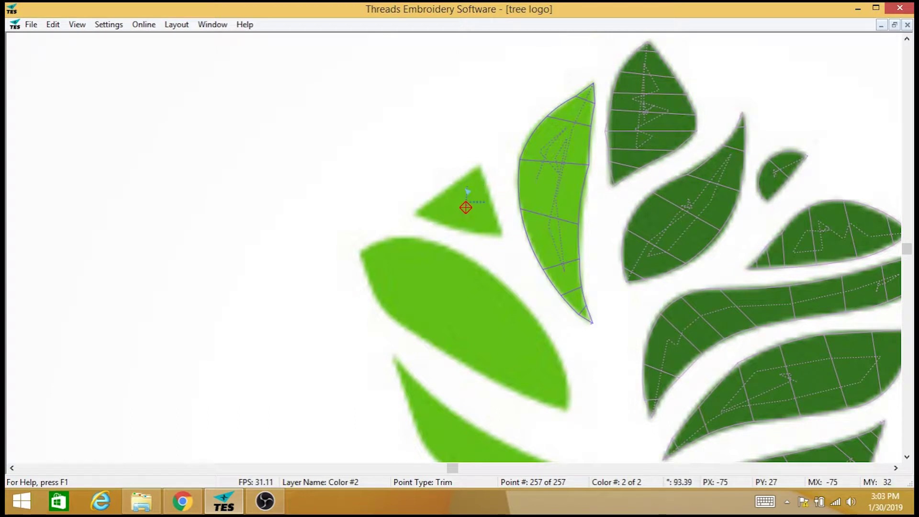
pyautogui.click(448, 209)
pyautogui.click(466, 195)
pyautogui.click(475, 213)
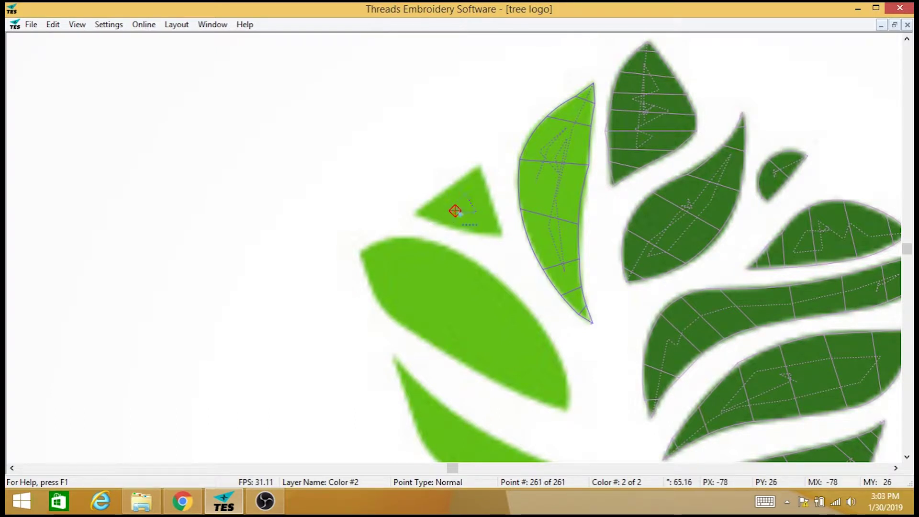
# Step: Start a 3-point column and place points across the triangle's tip, corners and edges
pyautogui.rightClick(457, 211)
pyautogui.moveTo(494, 239)
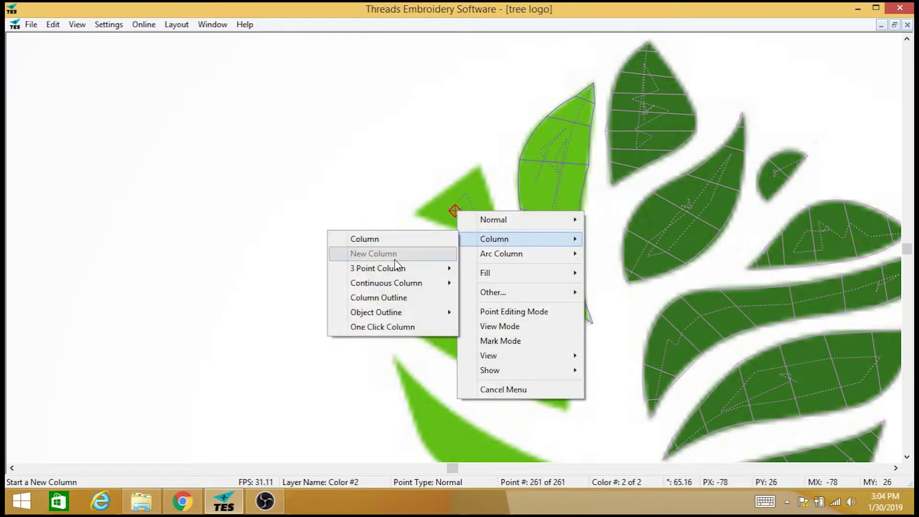
pyautogui.click(287, 267)
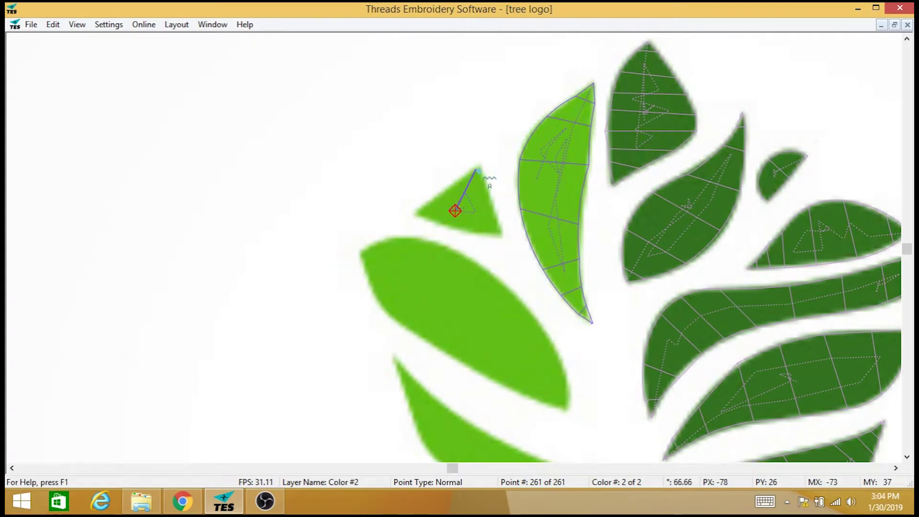
pyautogui.click(479, 168)
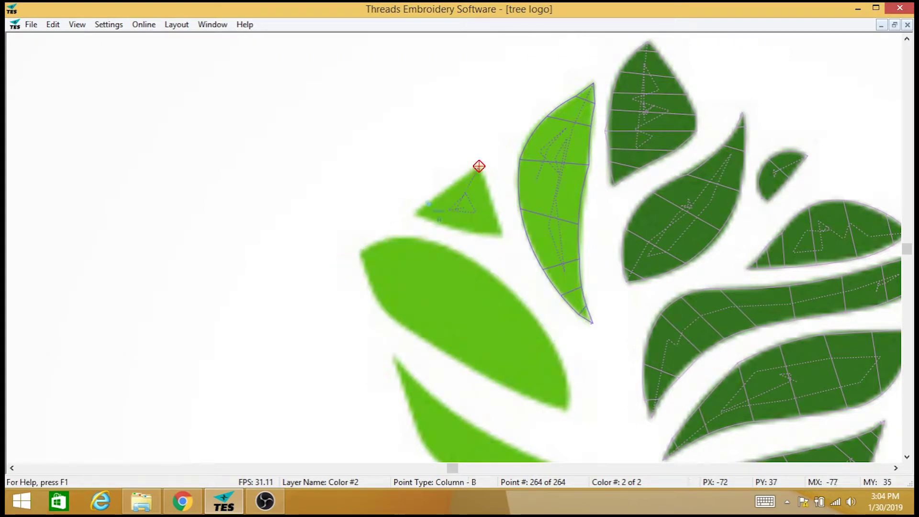
pyautogui.click(419, 213)
pyautogui.click(503, 234)
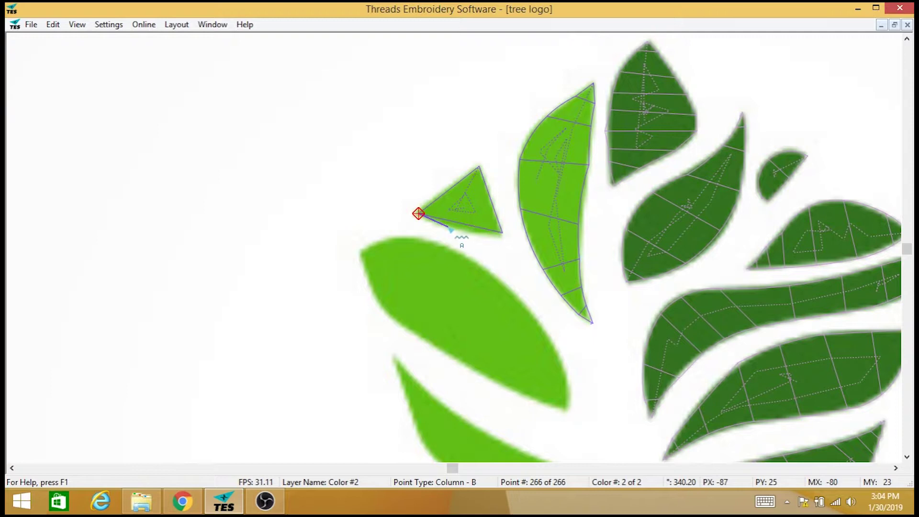
pyautogui.click(447, 227)
pyautogui.click(468, 231)
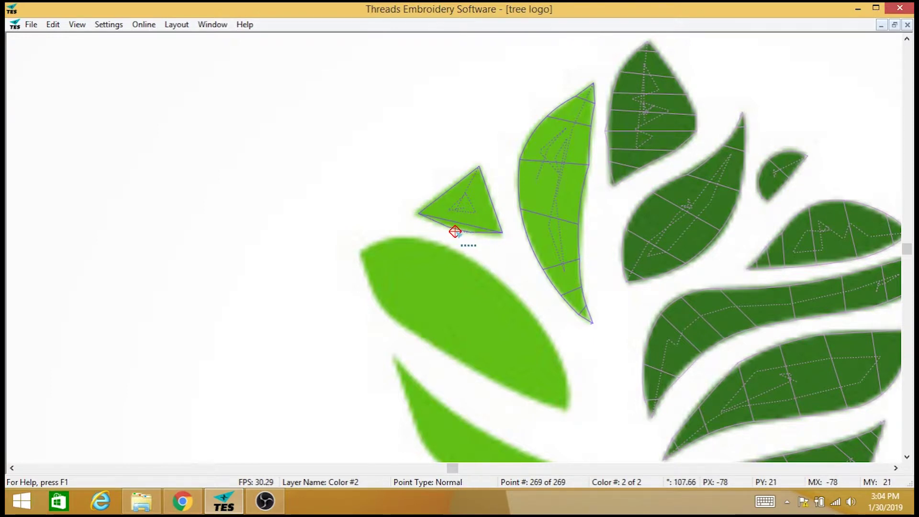
# Step: Lay a travel path through the large leaf to its left tip, undoing one misplaced point
pyautogui.click(456, 231)
pyautogui.click(447, 228)
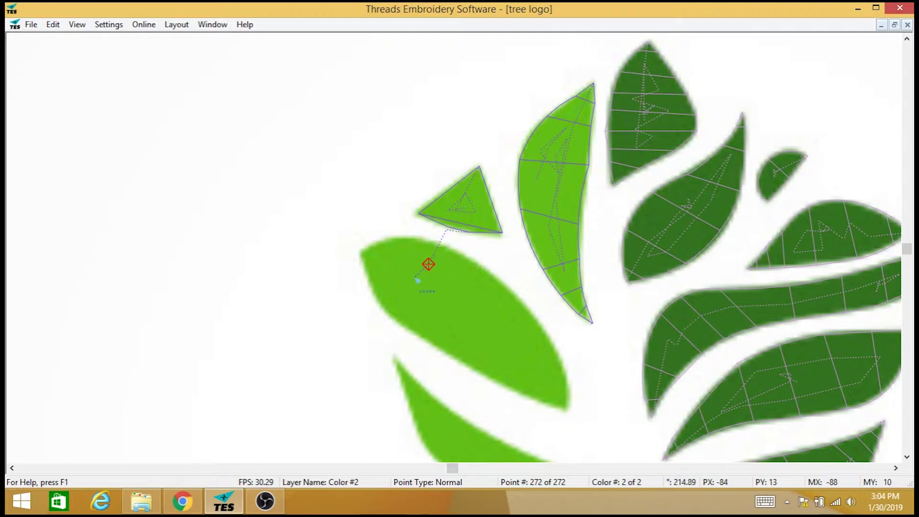
pyautogui.click(414, 279)
pyautogui.click(466, 325)
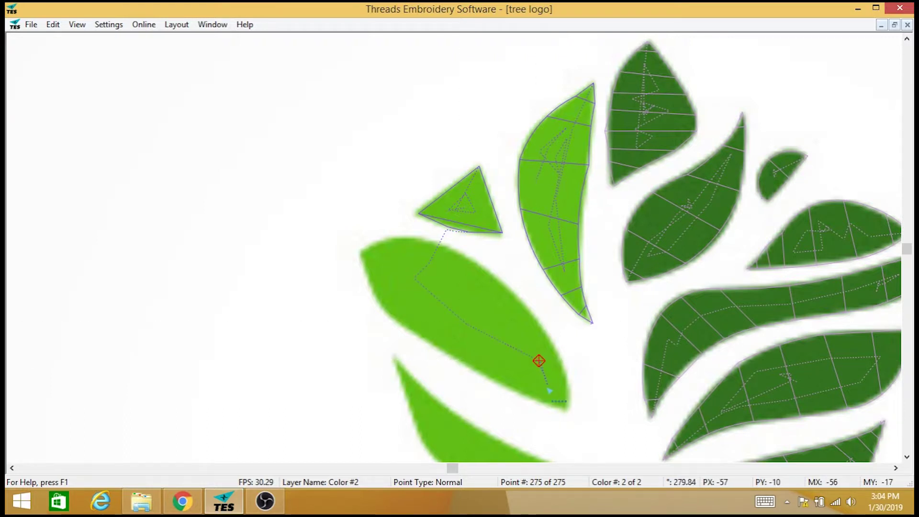
pyautogui.click(545, 386)
pyautogui.click(530, 357)
pyautogui.click(514, 331)
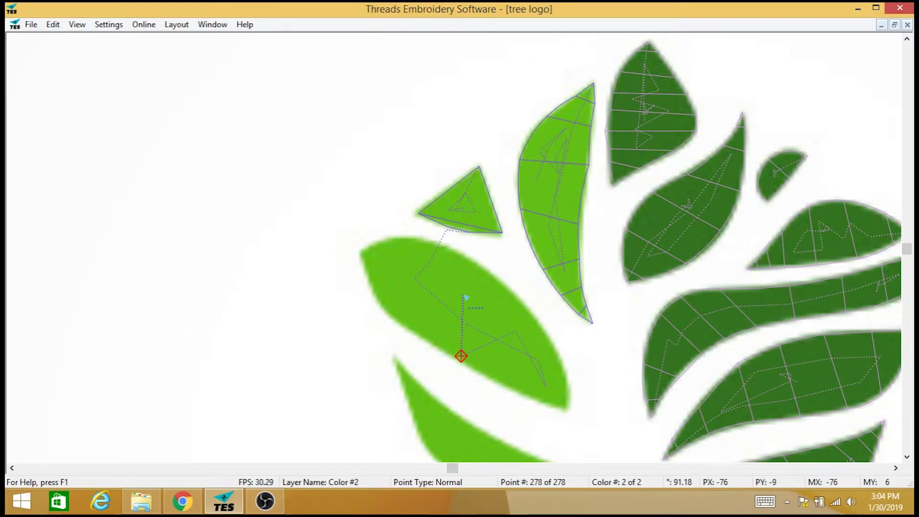
pyautogui.hotkey('ctrl', 'z')
pyautogui.click(467, 288)
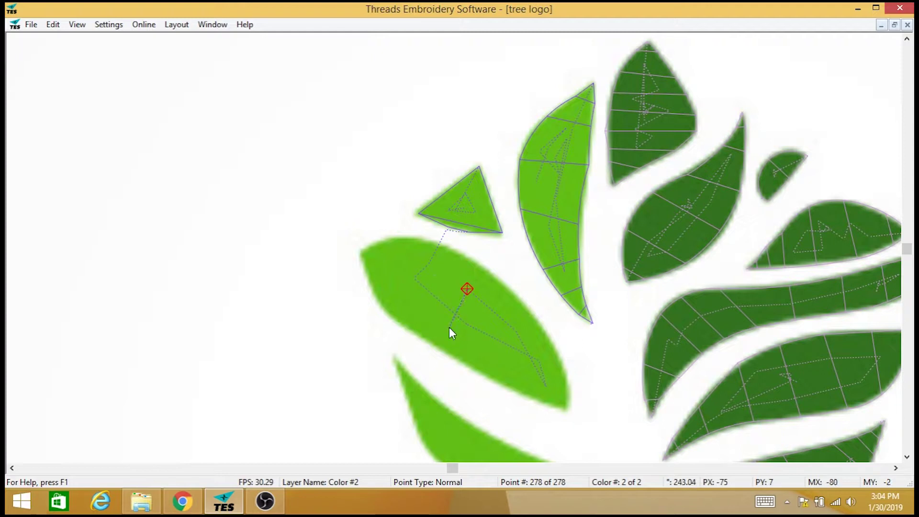
pyautogui.click(376, 259)
# Step: Start a 3-point column at the left tip and place points along the leaf's upper part
pyautogui.rightClick(375, 259)
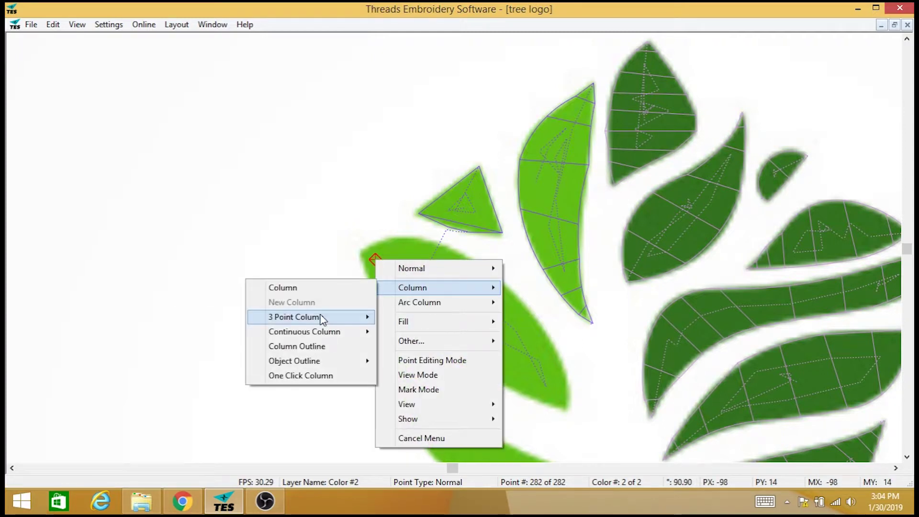
pyautogui.moveTo(295, 316)
pyautogui.click(216, 317)
pyautogui.click(361, 250)
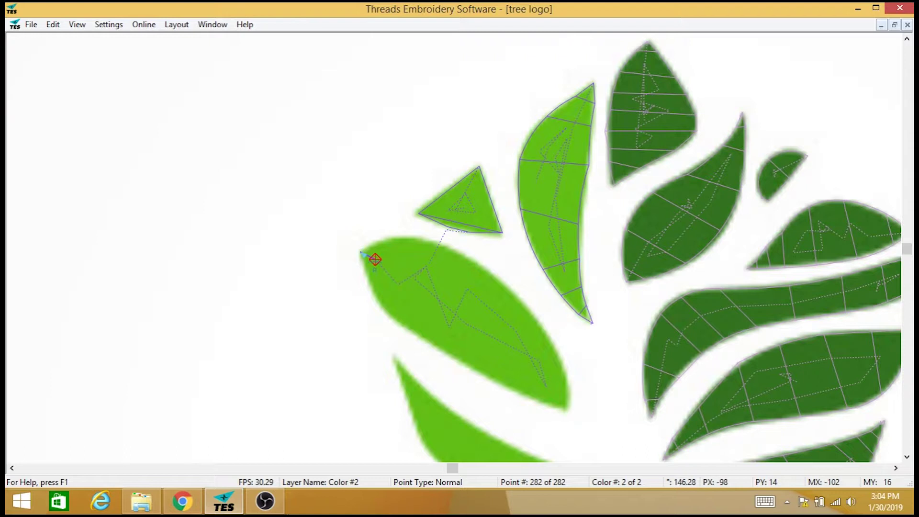
pyautogui.click(364, 268)
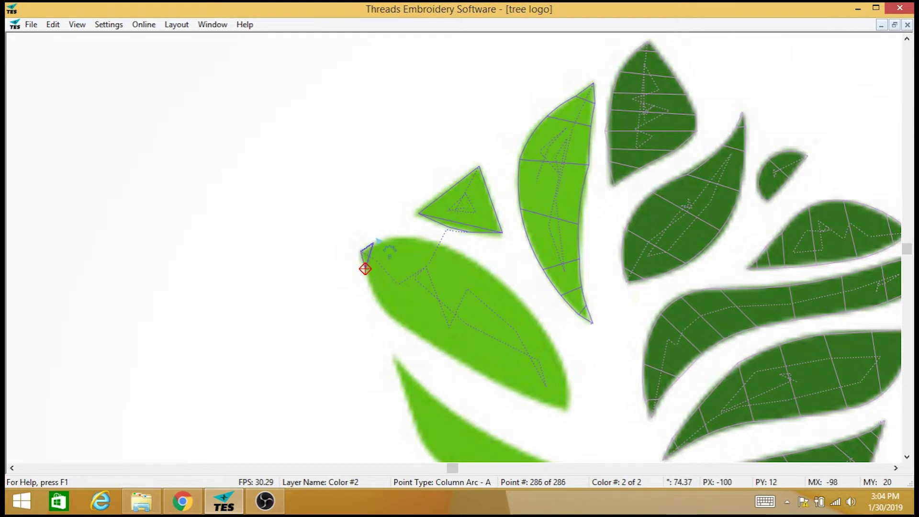
pyautogui.click(406, 240)
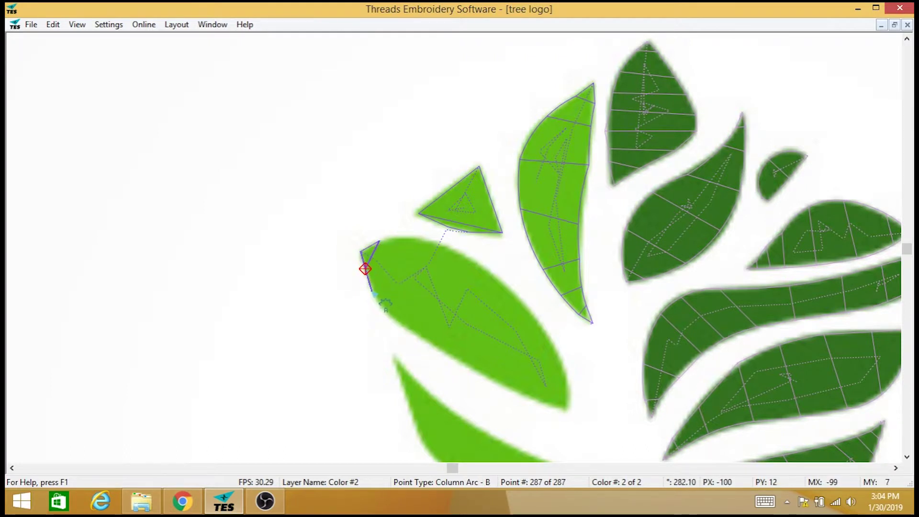
pyautogui.click(372, 290)
pyautogui.click(410, 236)
pyautogui.click(437, 240)
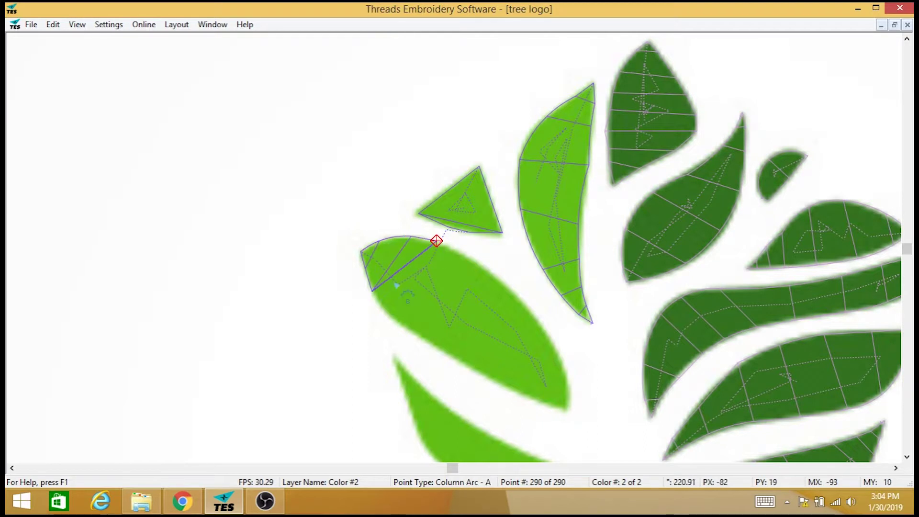
pyautogui.click(378, 303)
pyautogui.click(387, 311)
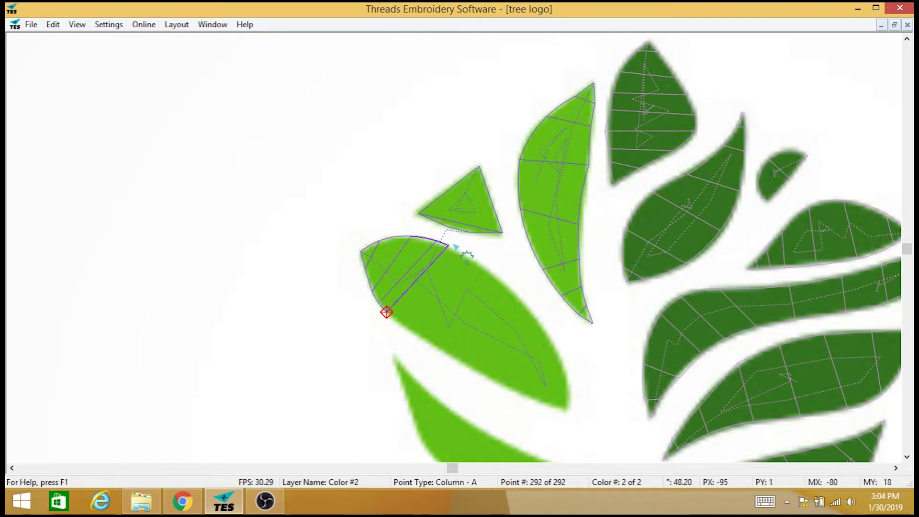
pyautogui.click(452, 247)
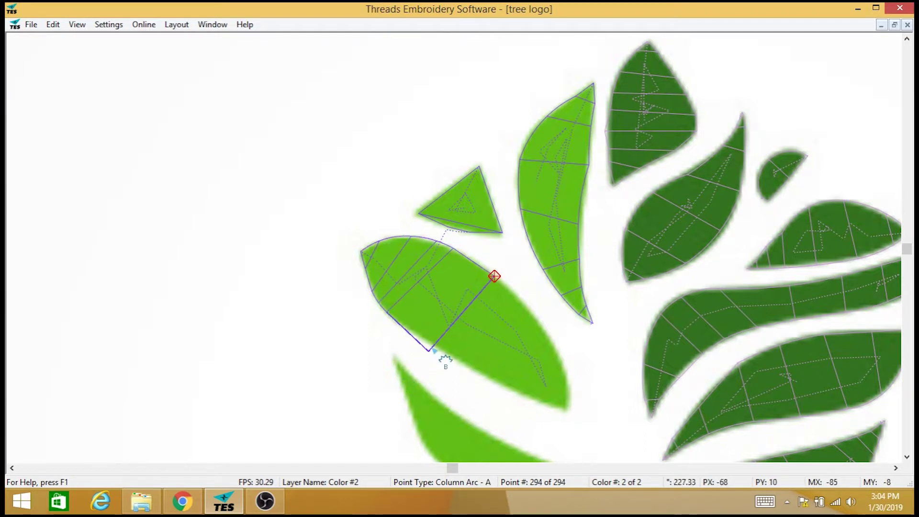
# Step: Continue the column to the leaf's lower tip and end it there
pyautogui.click(435, 347)
pyautogui.click(510, 386)
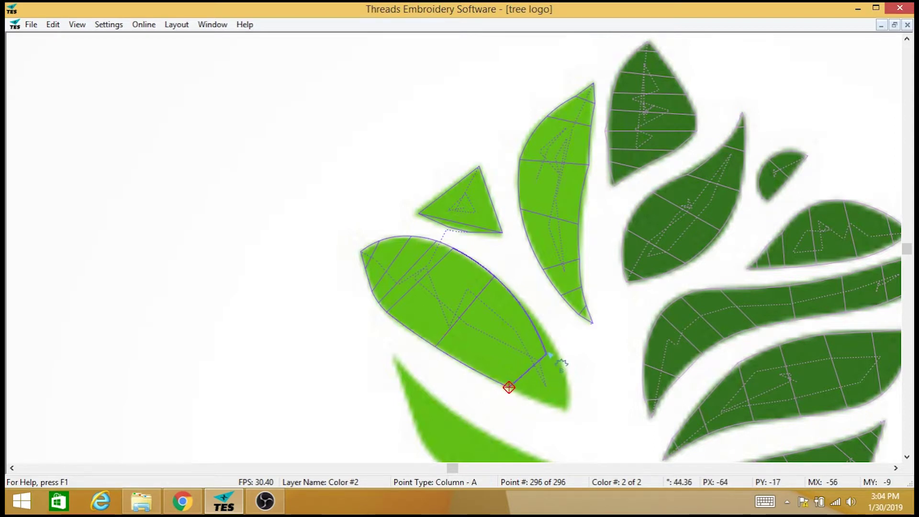
pyautogui.click(552, 348)
pyautogui.click(565, 374)
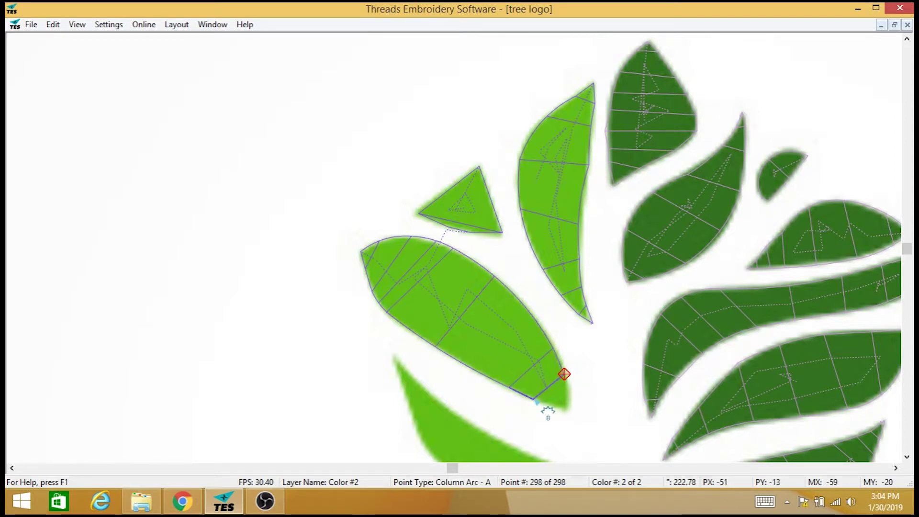
pyautogui.click(534, 399)
pyautogui.click(569, 399)
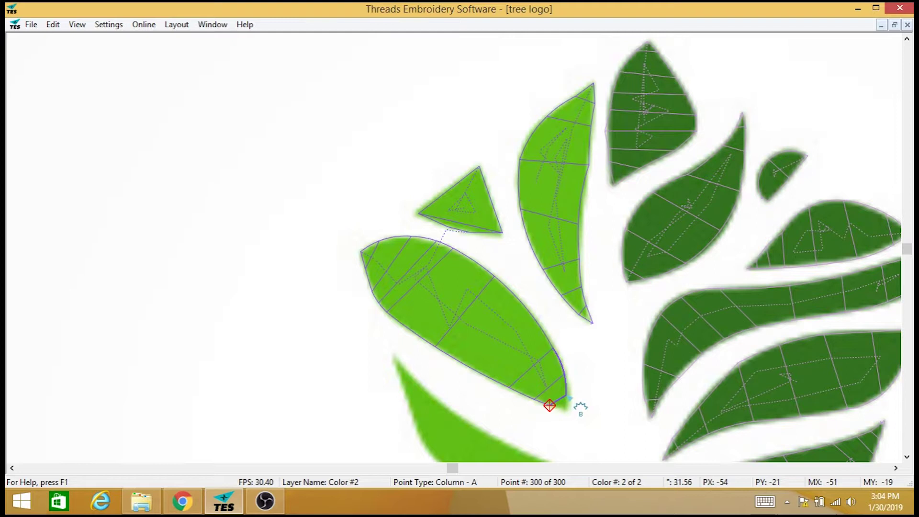
pyautogui.click(567, 394)
pyautogui.rightClick(567, 394)
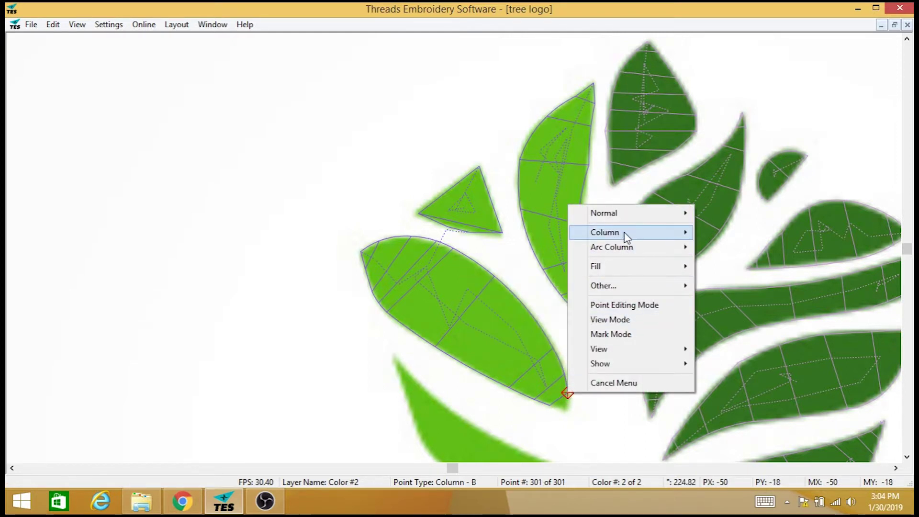
pyautogui.moveTo(605, 232)
pyautogui.click(417, 272)
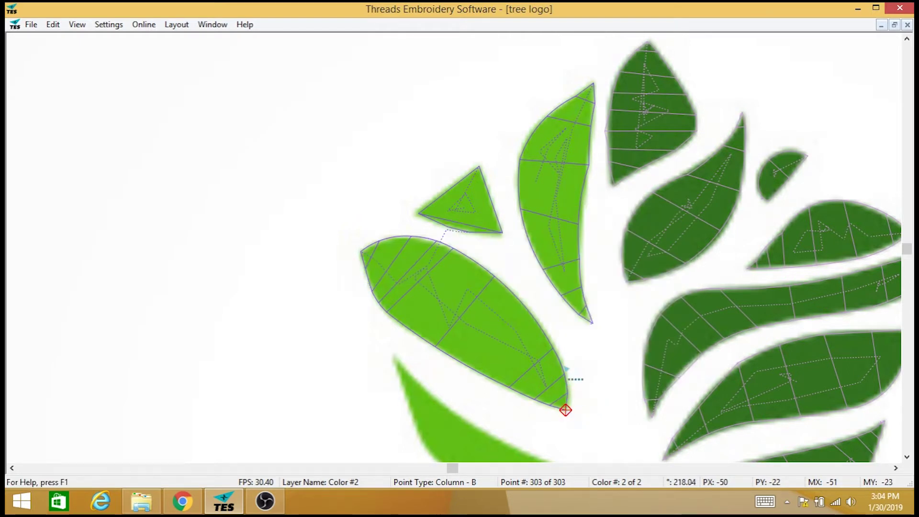
pyautogui.scroll(-3, 460, 247)
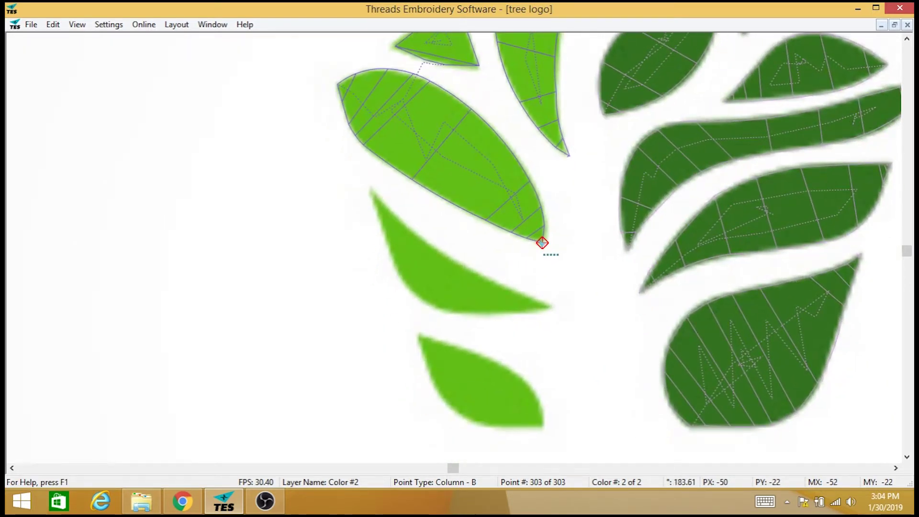
# Step: Run travel stitches from the oval leaf's tip into the curved middle leaf
pyautogui.click(542, 243)
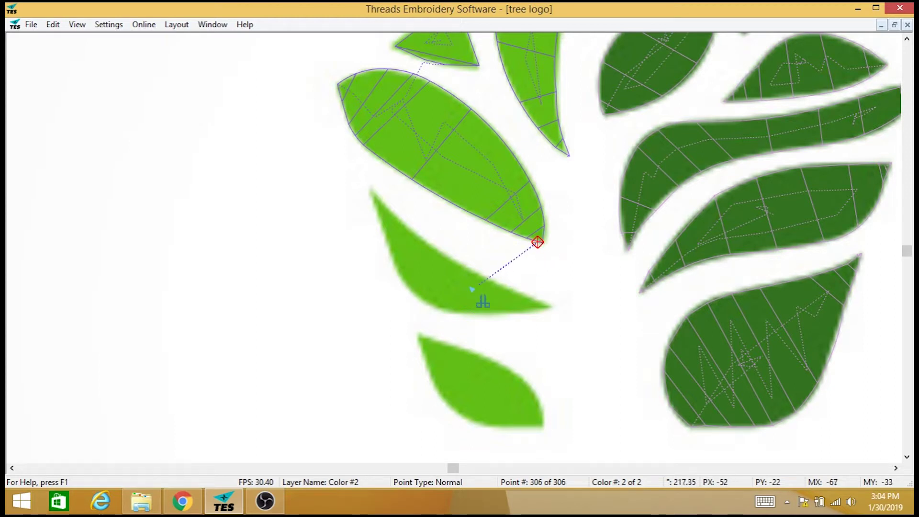
pyautogui.click(453, 289)
pyautogui.click(430, 267)
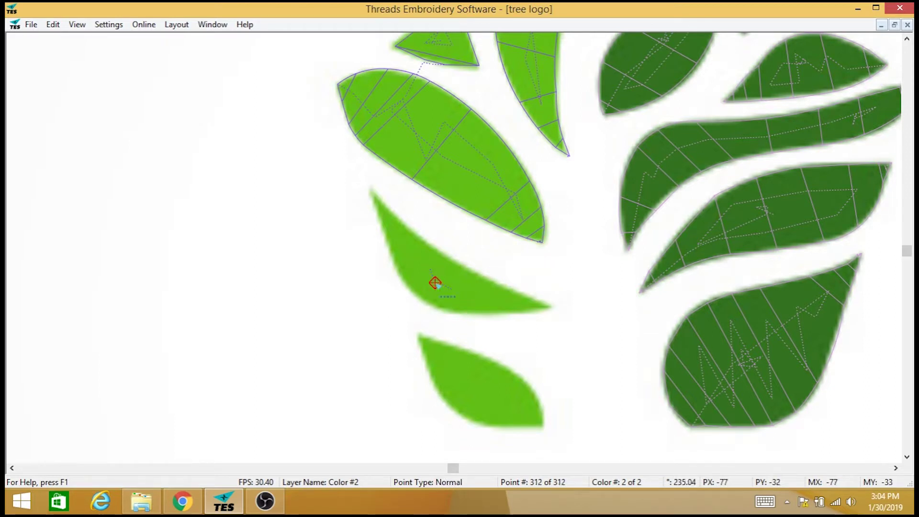
pyautogui.click(421, 270)
pyautogui.click(424, 271)
pyautogui.click(464, 298)
pyautogui.click(492, 304)
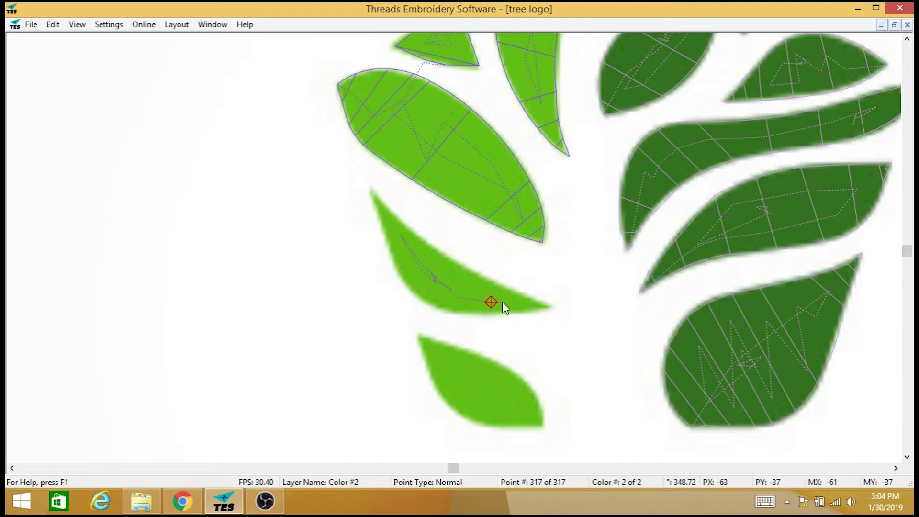
pyautogui.click(438, 284)
# Step: Start a 3-point column at the upper tip and place column and arc points down the leaf
pyautogui.rightClick(399, 242)
pyautogui.moveTo(437, 271)
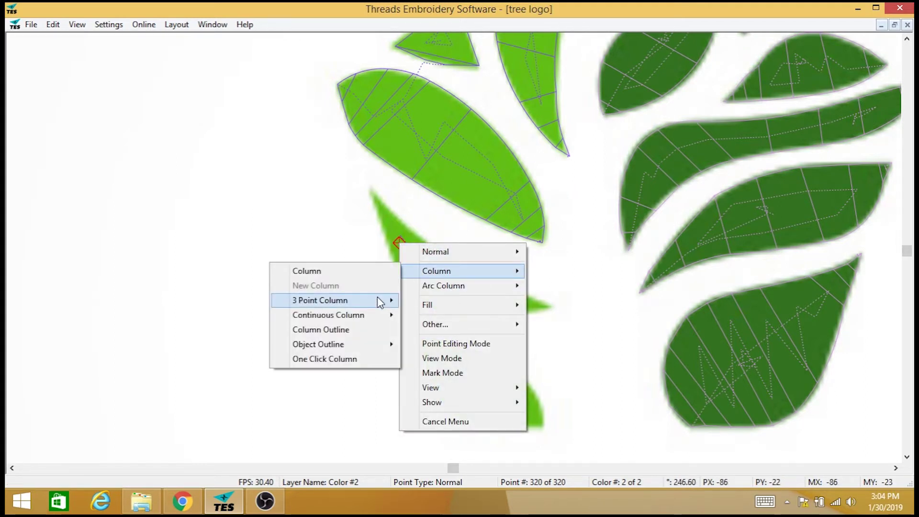
pyautogui.click(263, 300)
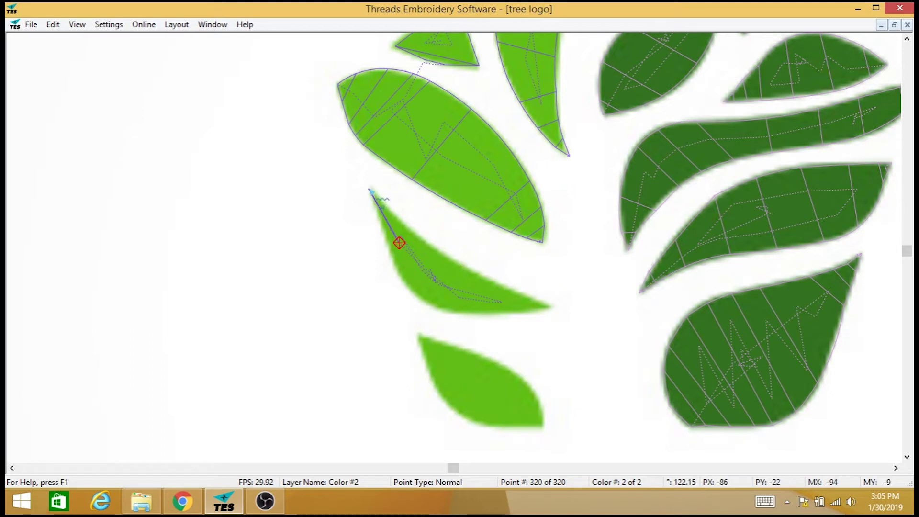
pyautogui.click(368, 189)
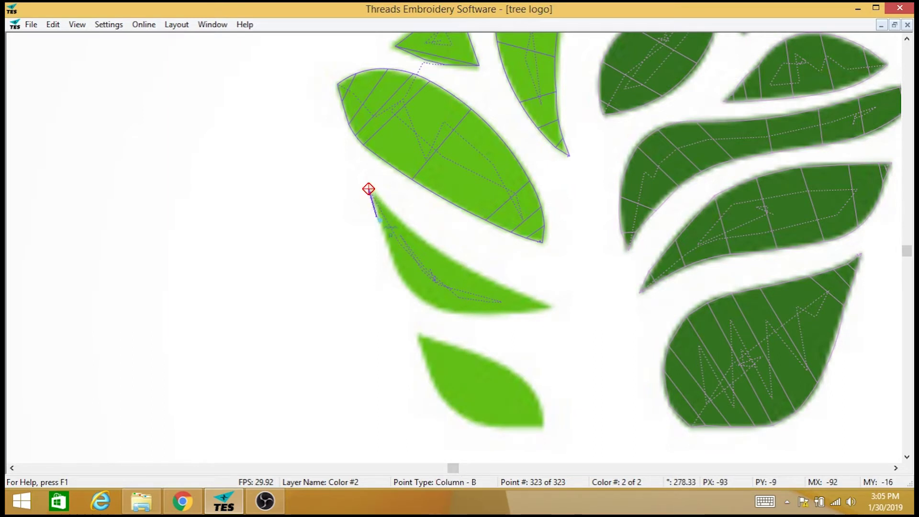
pyautogui.click(377, 217)
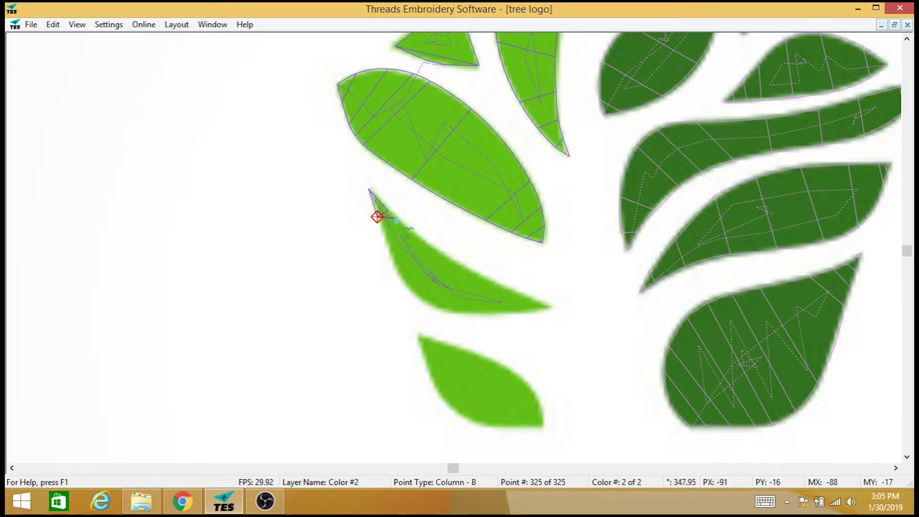
pyautogui.click(384, 238)
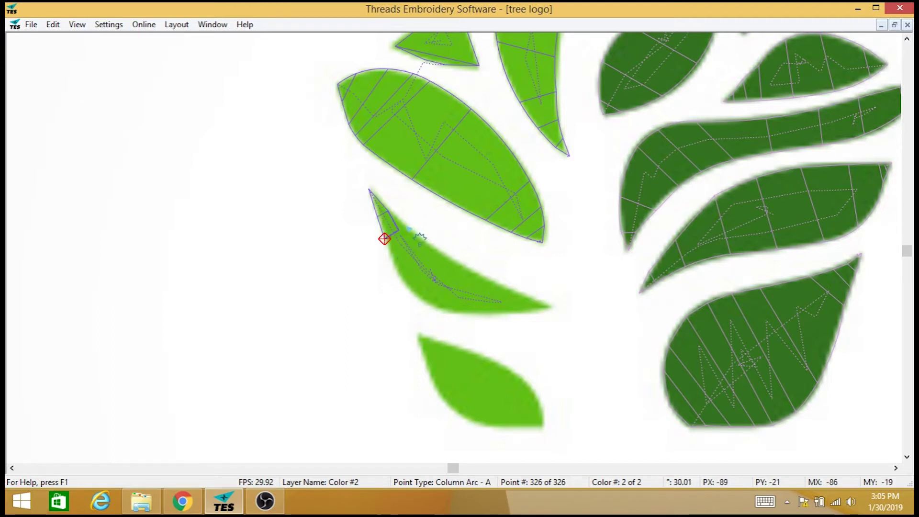
pyautogui.click(404, 225)
pyautogui.click(431, 246)
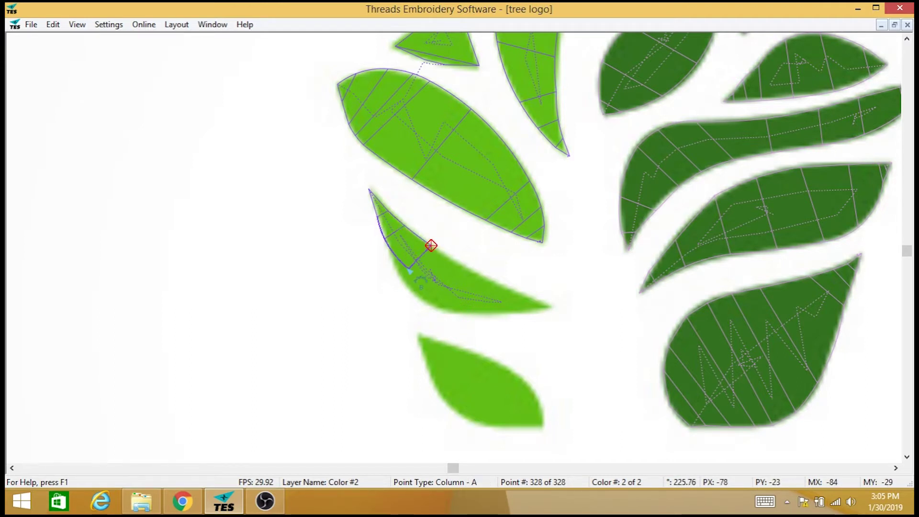
pyautogui.click(416, 296)
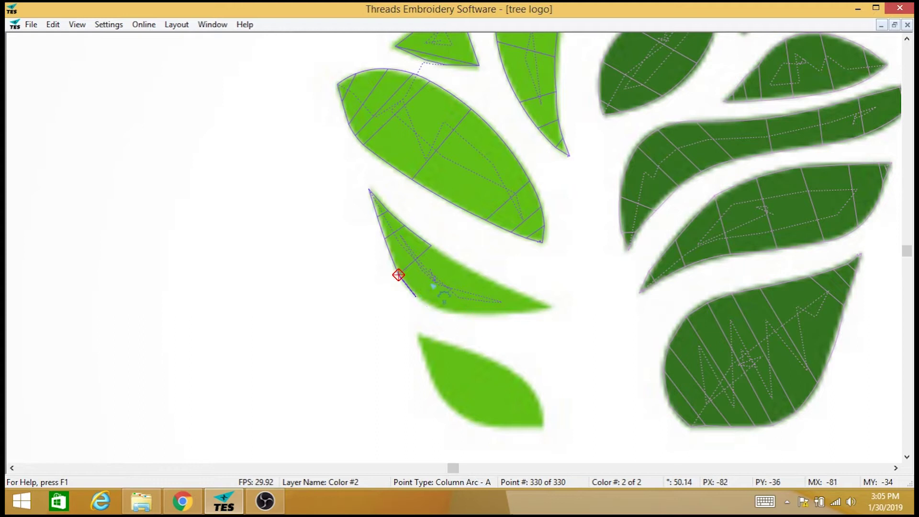
pyautogui.click(455, 261)
# Step: Finish the column along the lower edge and end it at the pointed tip
pyautogui.click(488, 277)
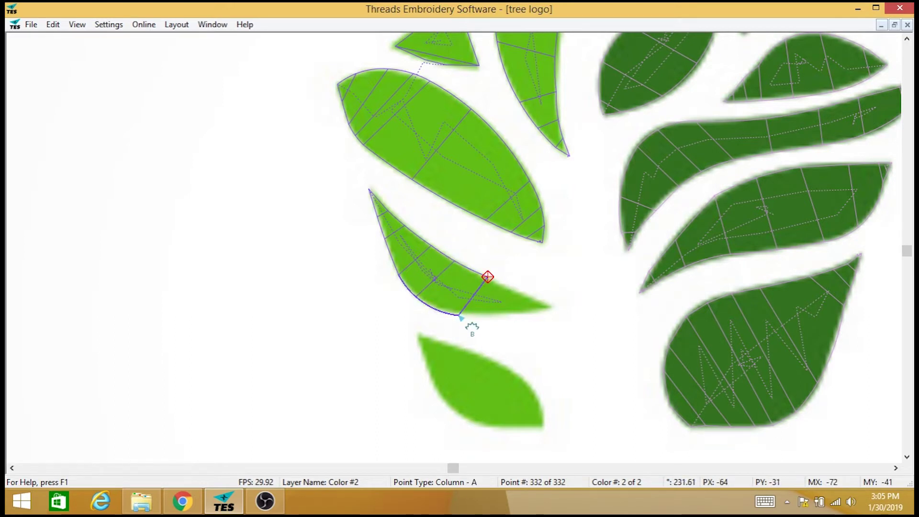
pyautogui.click(460, 313)
pyautogui.click(508, 314)
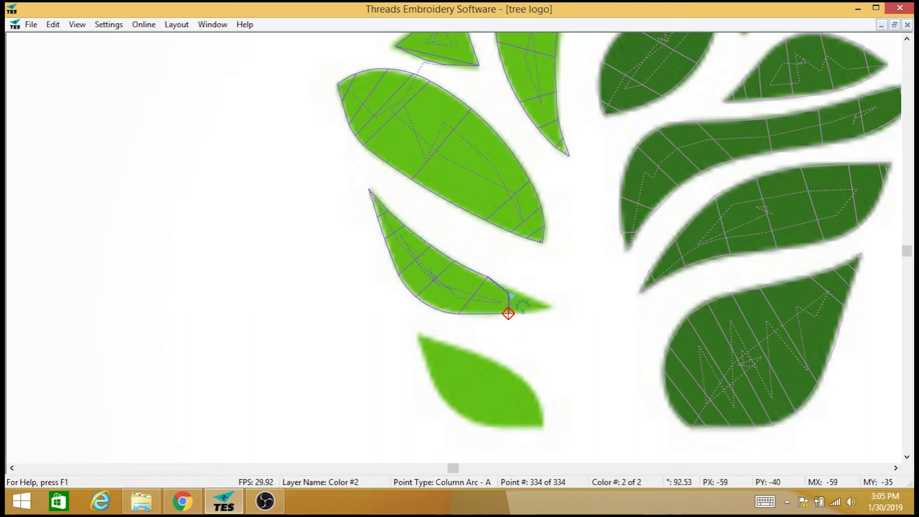
pyautogui.click(511, 290)
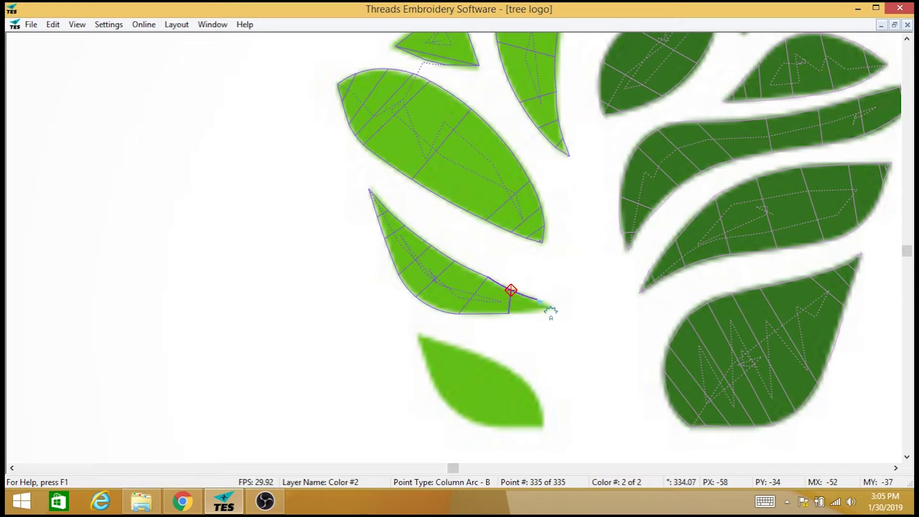
pyautogui.click(549, 310)
pyautogui.rightClick(536, 311)
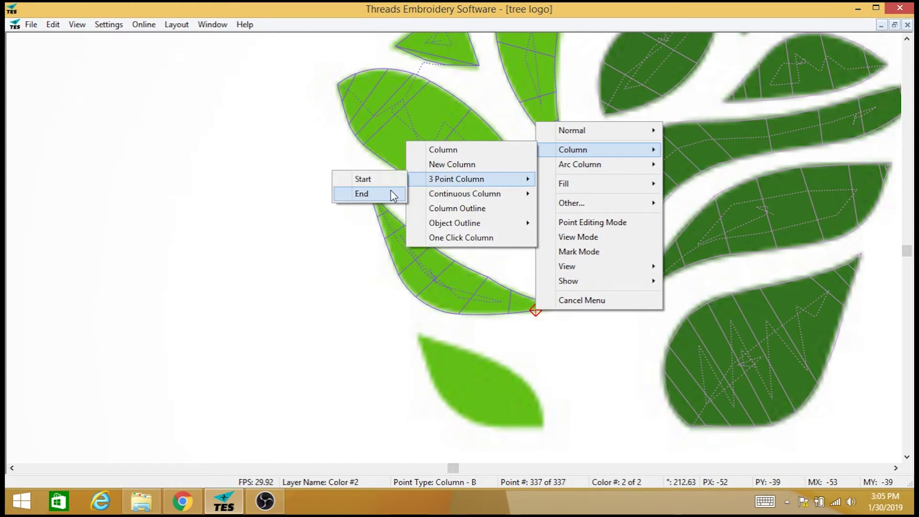
pyautogui.click(387, 194)
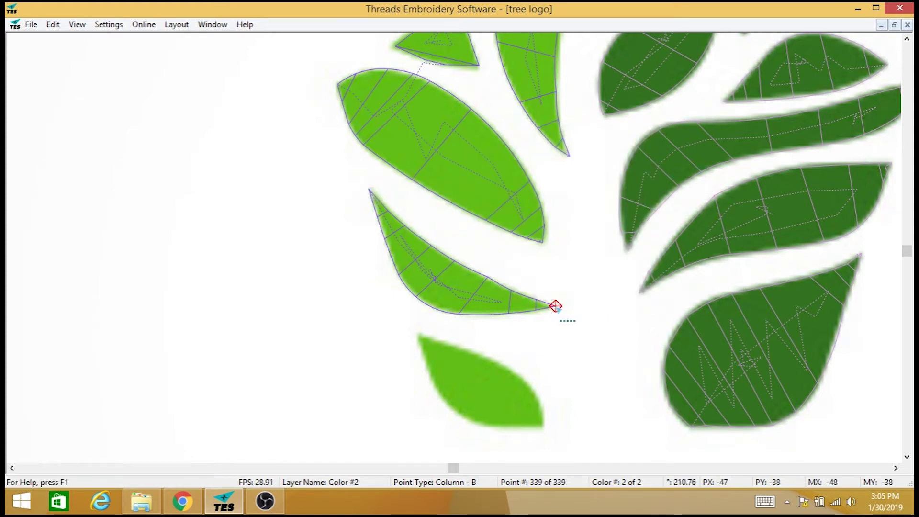
# Step: Travel to the small lower leaf with plain points and a thread trim
pyautogui.click(552, 312)
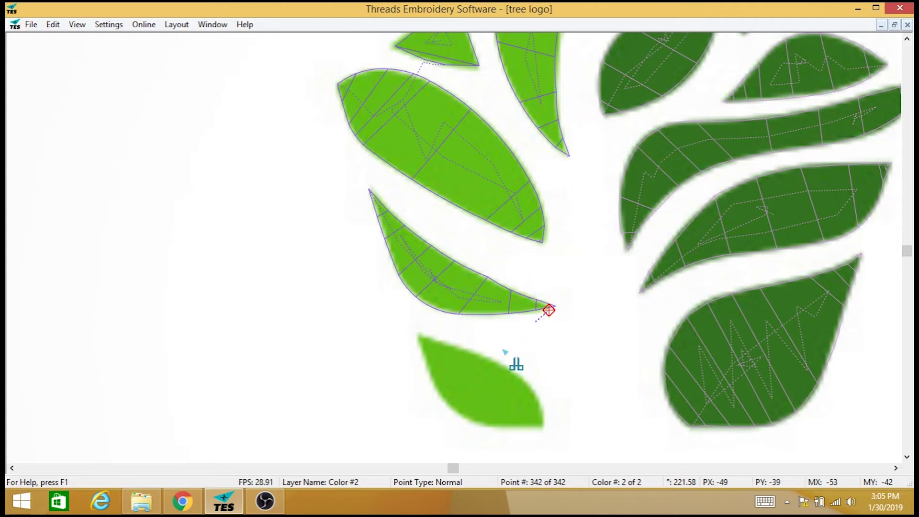
pyautogui.click(480, 403)
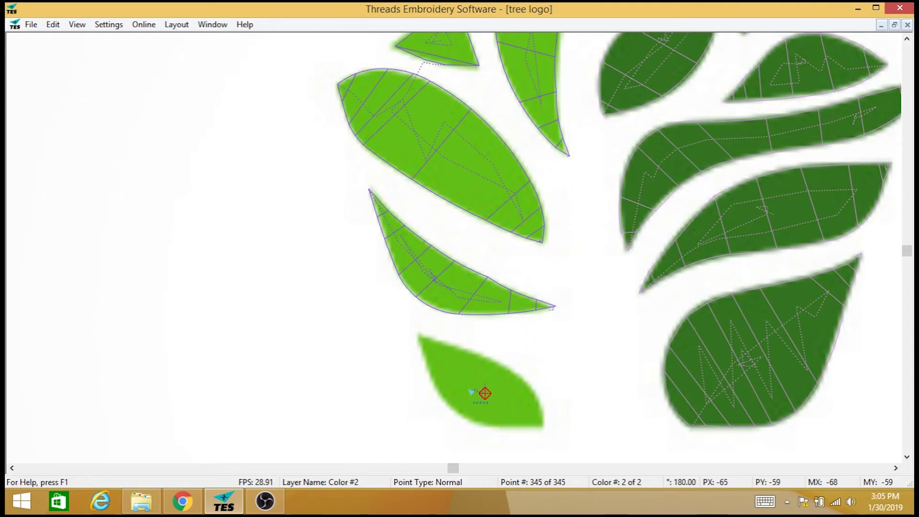
pyautogui.click(472, 388)
pyautogui.click(480, 398)
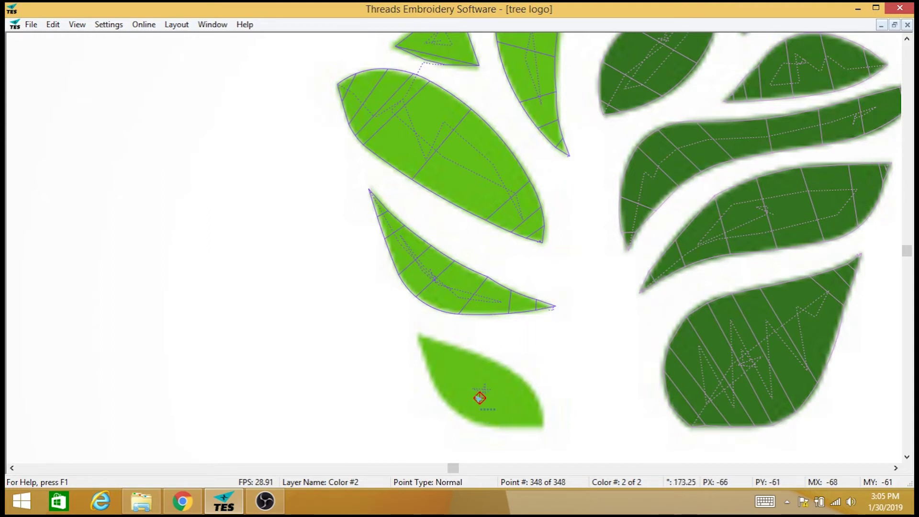
pyautogui.scroll(-3, 480, 398)
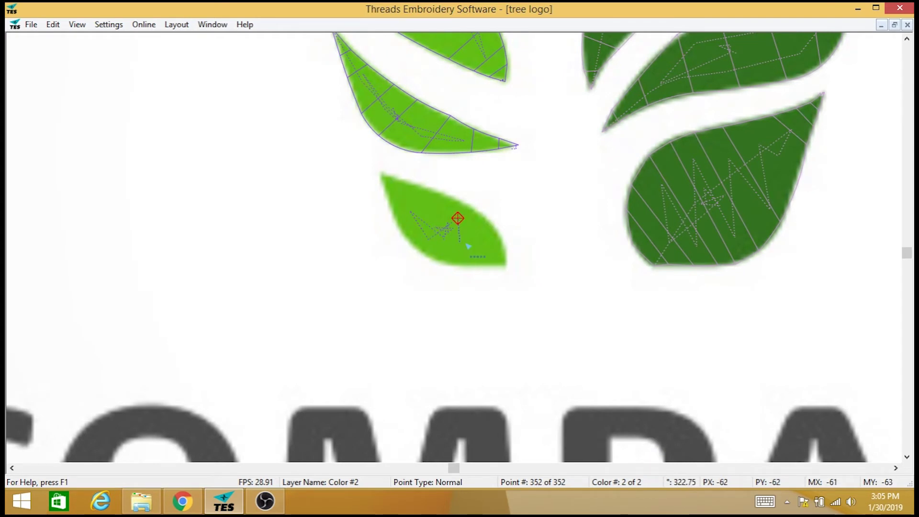
# Step: Start a 3-point column at the lower leaf's tip and place rungs and arc points to its right tip
pyautogui.rightClick(472, 243)
pyautogui.moveTo(534, 271)
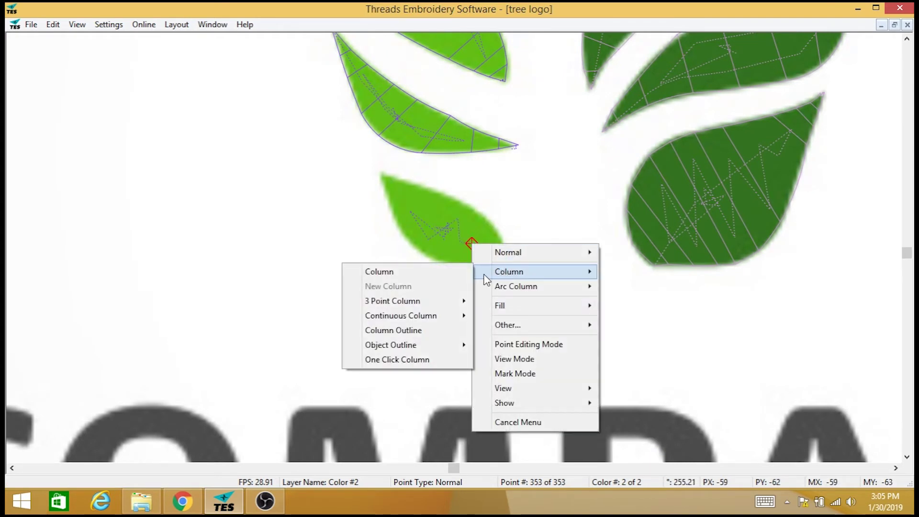
pyautogui.click(295, 302)
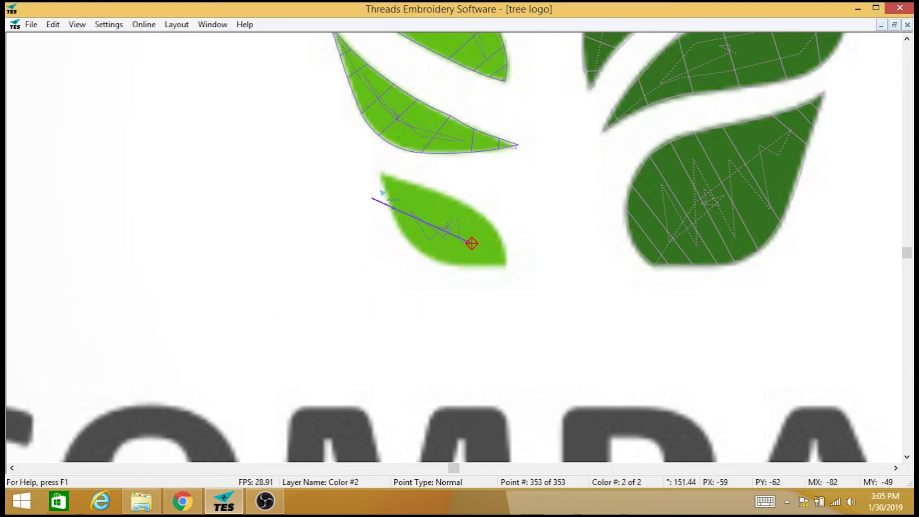
pyautogui.click(380, 173)
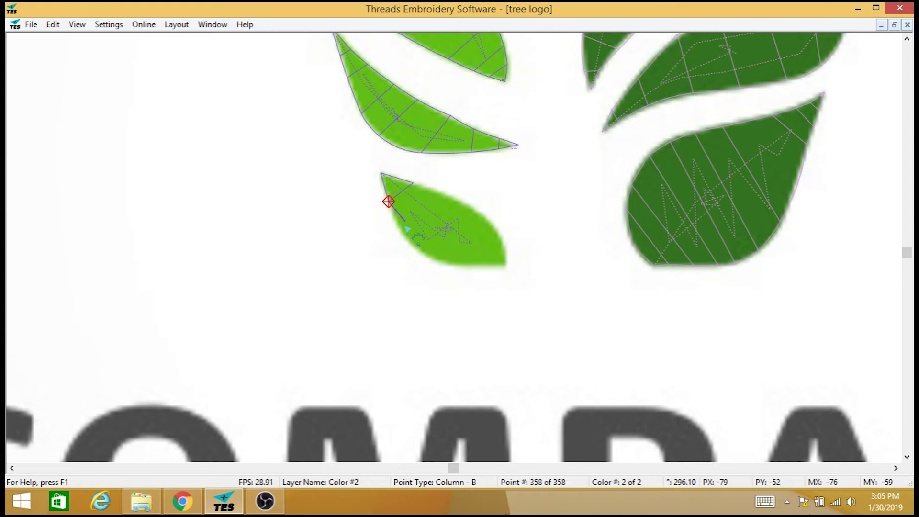
pyautogui.click(397, 227)
pyautogui.click(436, 192)
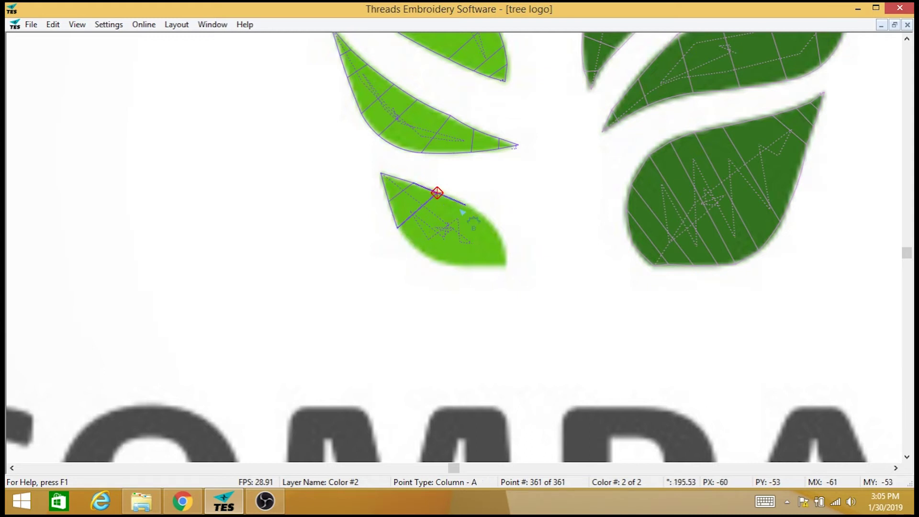
pyautogui.click(465, 205)
pyautogui.click(424, 251)
pyautogui.click(445, 263)
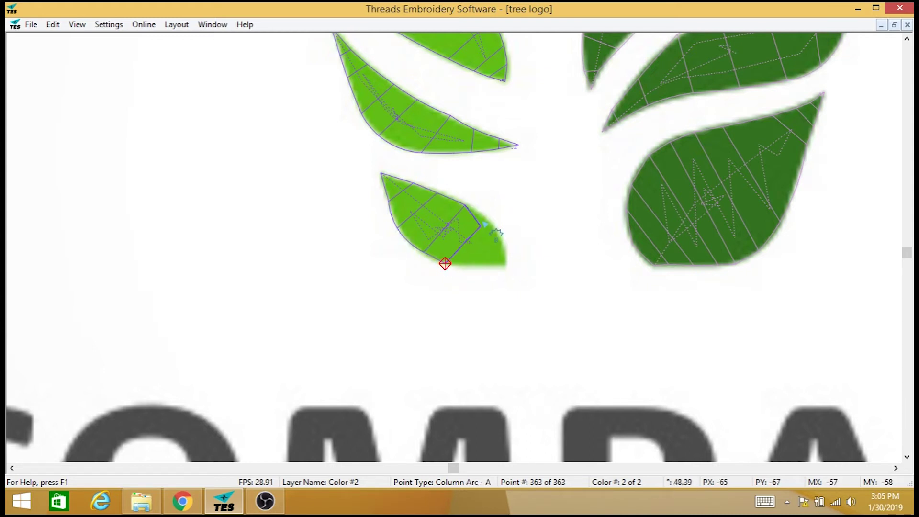
pyautogui.click(483, 220)
pyautogui.click(501, 238)
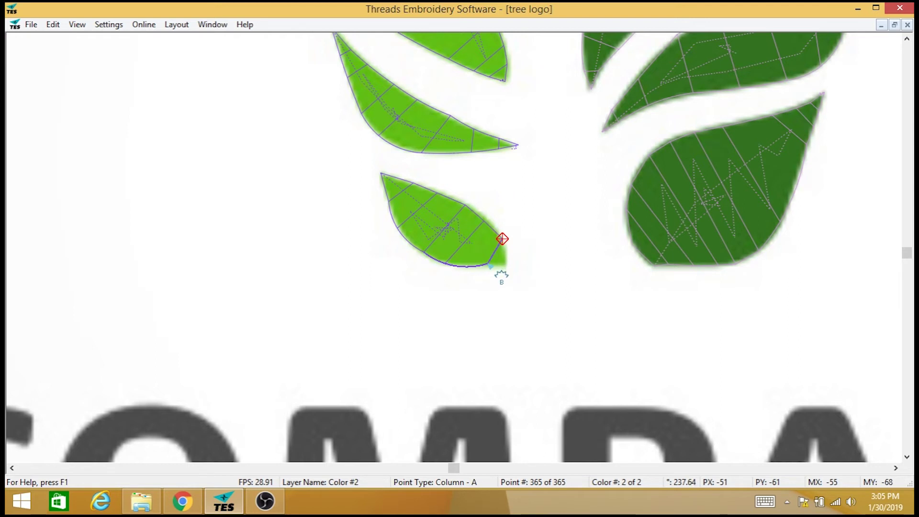
pyautogui.click(487, 264)
pyautogui.click(506, 267)
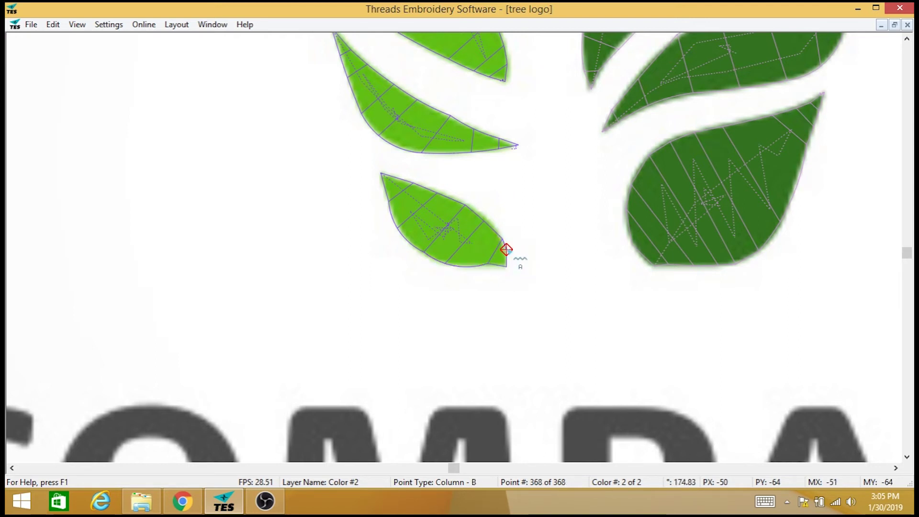
# Step: Show all object points, select the curved upper leaf, and step through its column sections
pyautogui.press('Return')
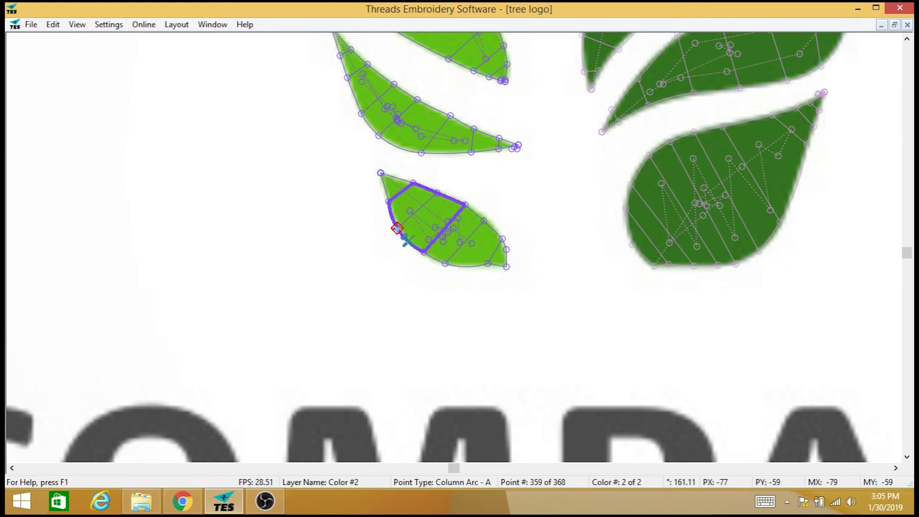
pyautogui.click(468, 128)
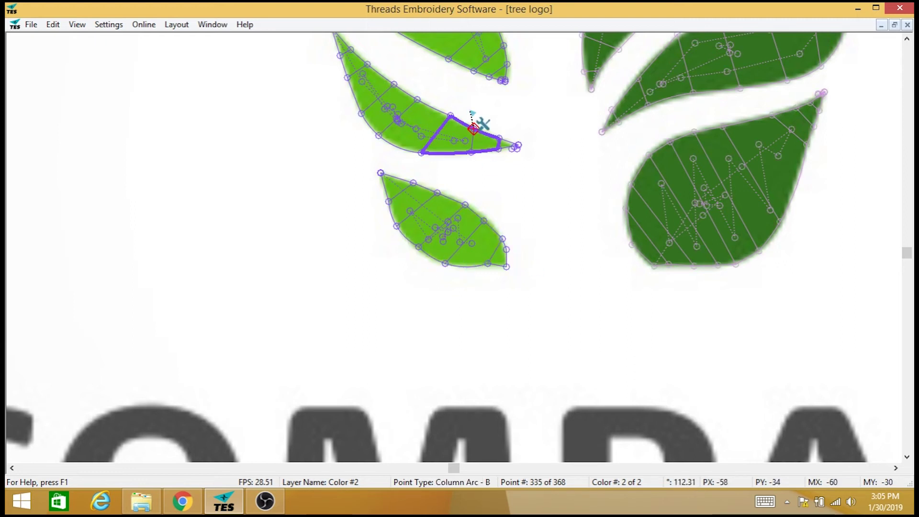
pyautogui.press('Left')
pyautogui.moveTo(433, 116); pyautogui.dragTo(397, 242)
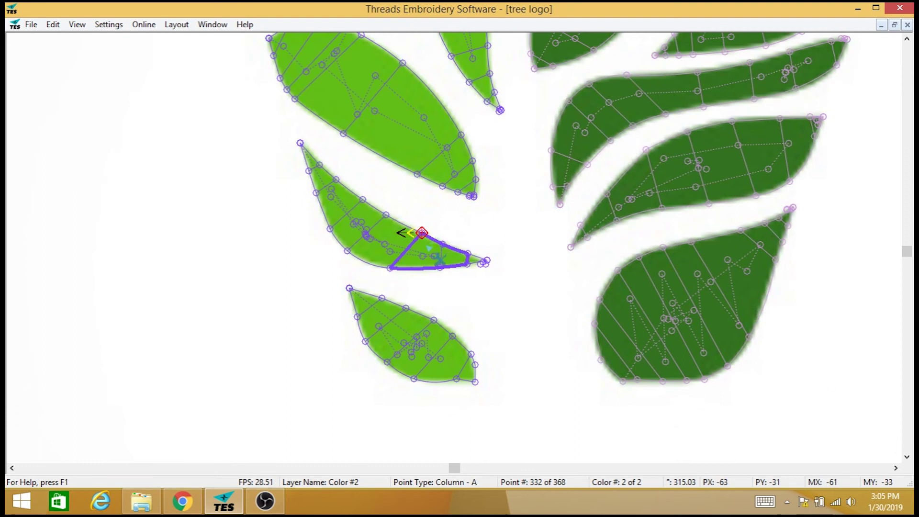
pyautogui.press('Right')
pyautogui.press('Right')
pyautogui.press('Right')
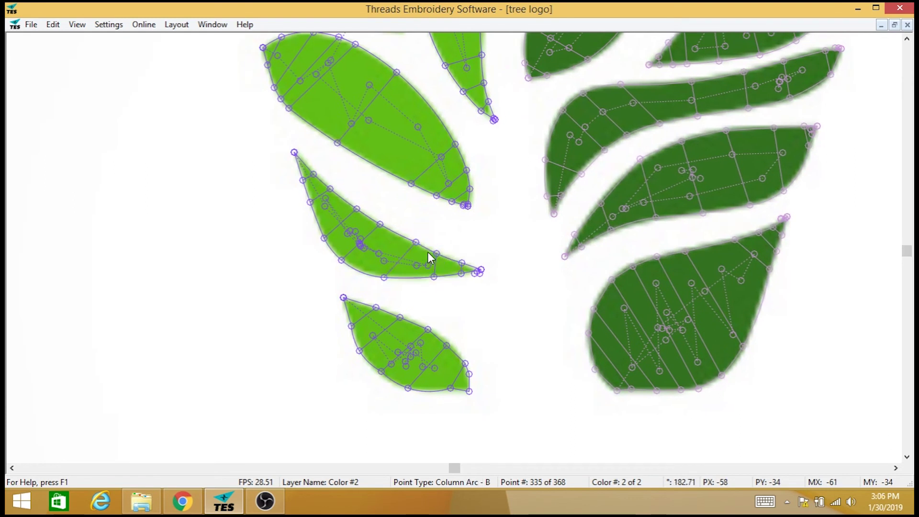
pyautogui.scroll(-5, 440, 259)
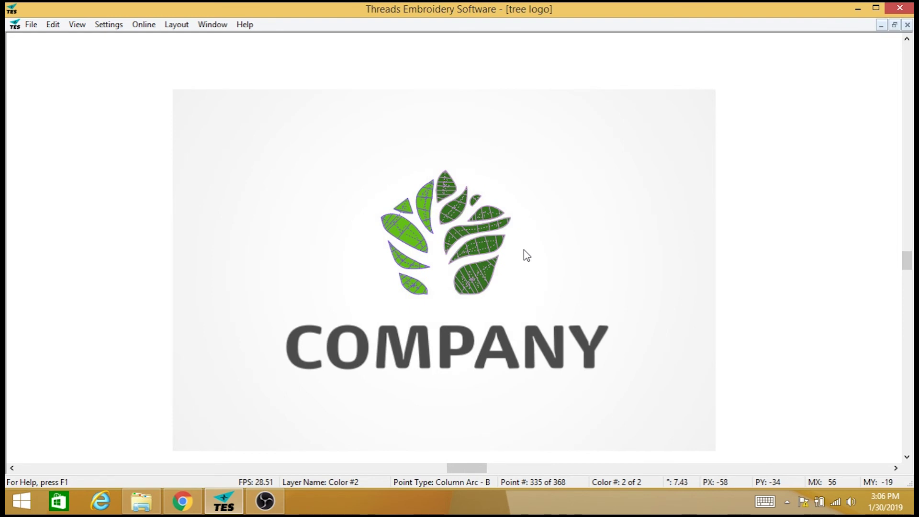
# Step: Hide the background logo with B and switch to the realistic stitch preview with Tab
pyautogui.press('b')
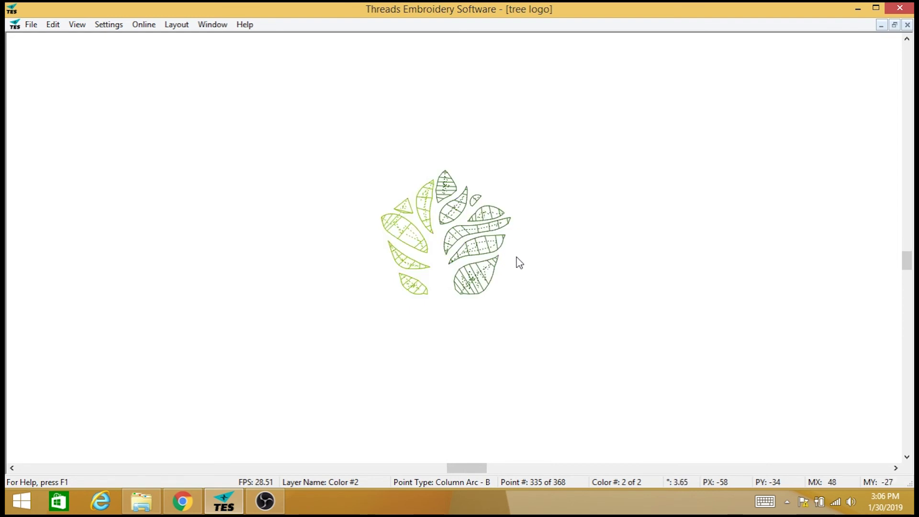
pyautogui.press('Tab')
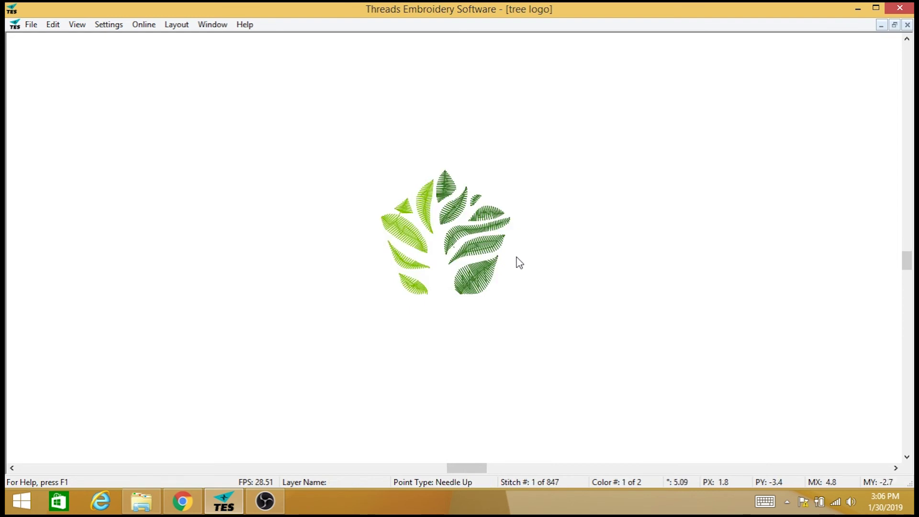
pyautogui.scroll(1, 519, 263)
pyautogui.scroll(2, 516, 260)
pyautogui.scroll(2, 517, 260)
pyautogui.scroll(1, 517, 261)
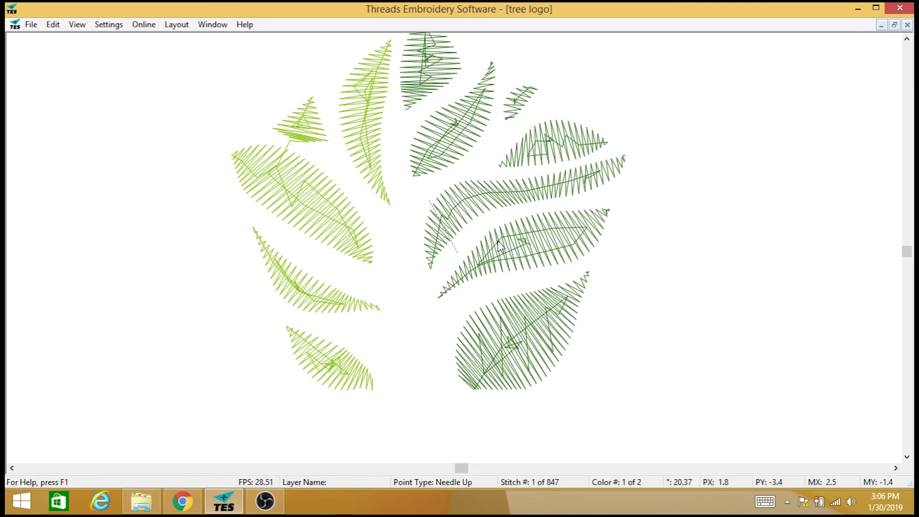
pyautogui.moveTo(499, 246); pyautogui.dragTo(578, 288)
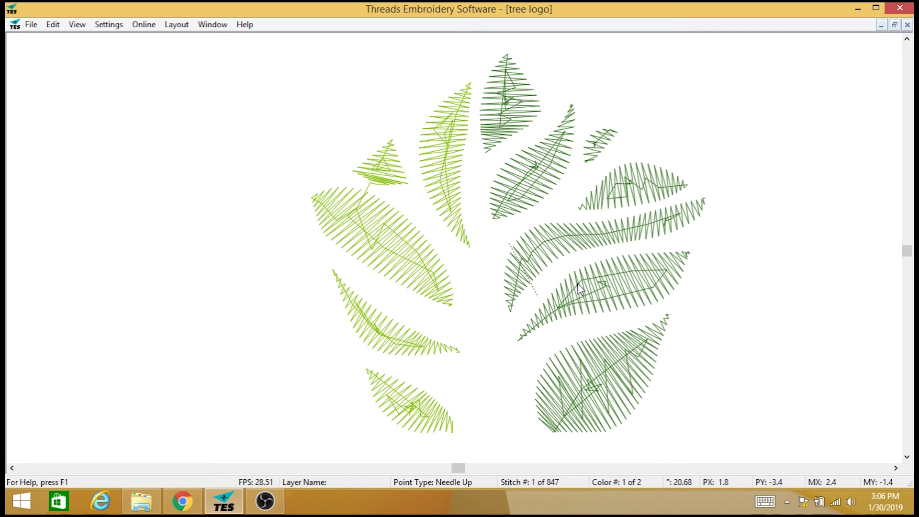
pyautogui.scroll(-1, 578, 288)
pyautogui.scroll(-1, 579, 288)
pyautogui.scroll(-2, 581, 289)
pyautogui.scroll(-1, 580, 289)
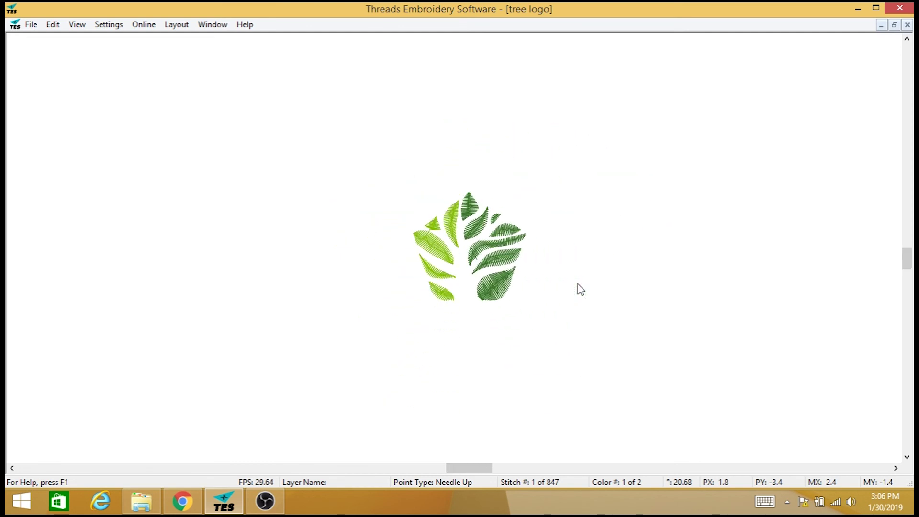
pyautogui.scroll(-1, 580, 289)
pyautogui.scroll(-1, 580, 289)
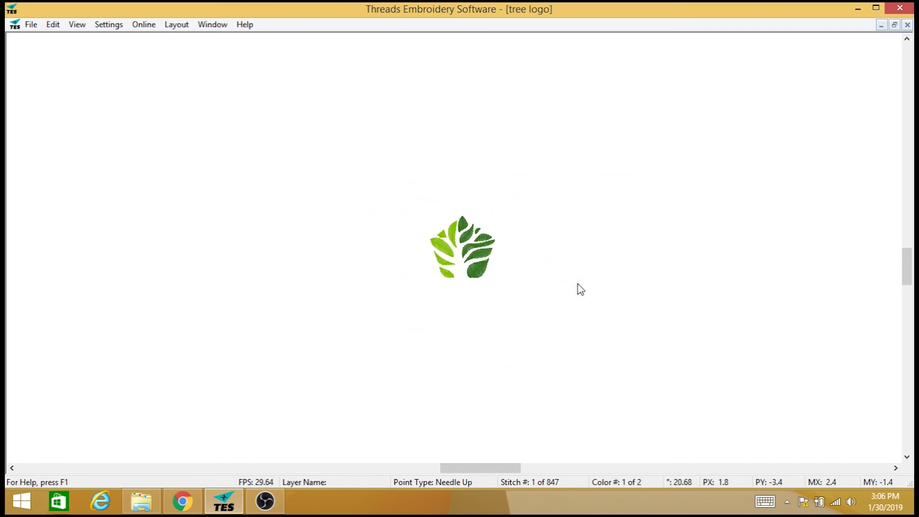